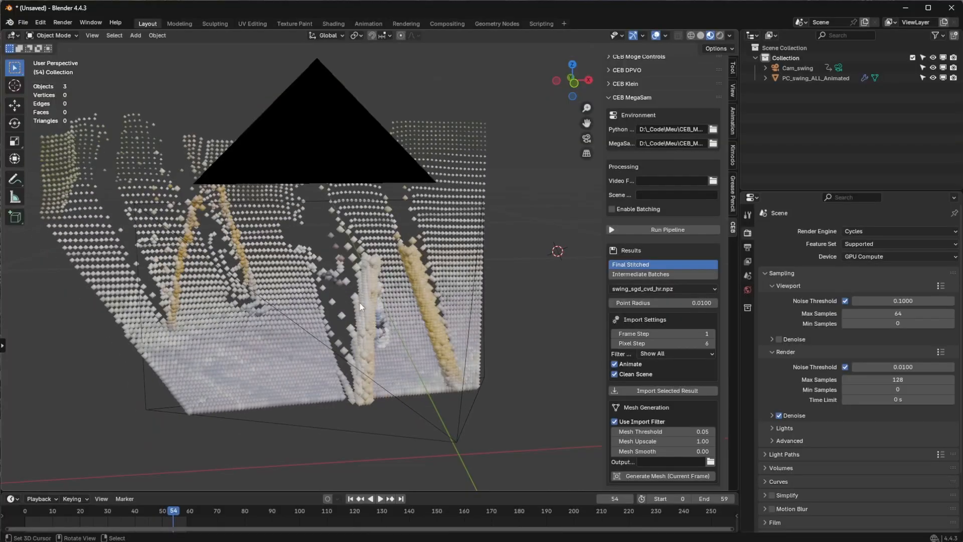
Step: Start a new general scene and discard the unsaved changes of the current one
key(ctrl+n)
click(371, 330)
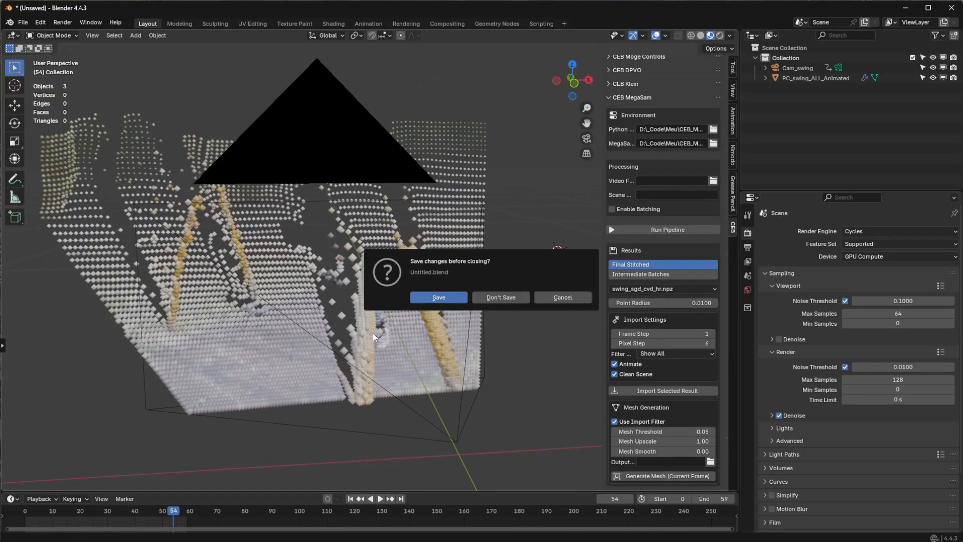
click(489, 300)
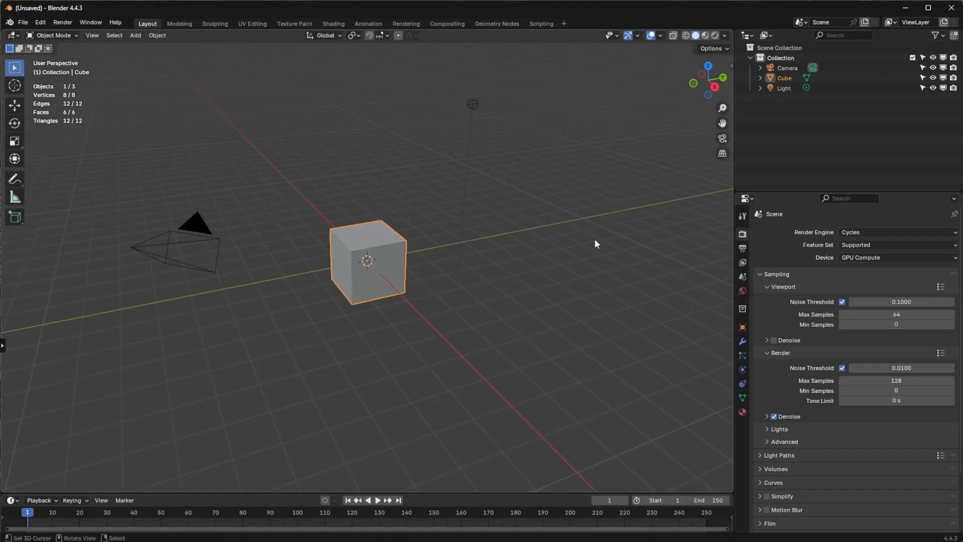
Step: Show the CEB add-on settings in the 3D viewport and bring the CEB MegaSam section into view
key(n)
click(727, 250)
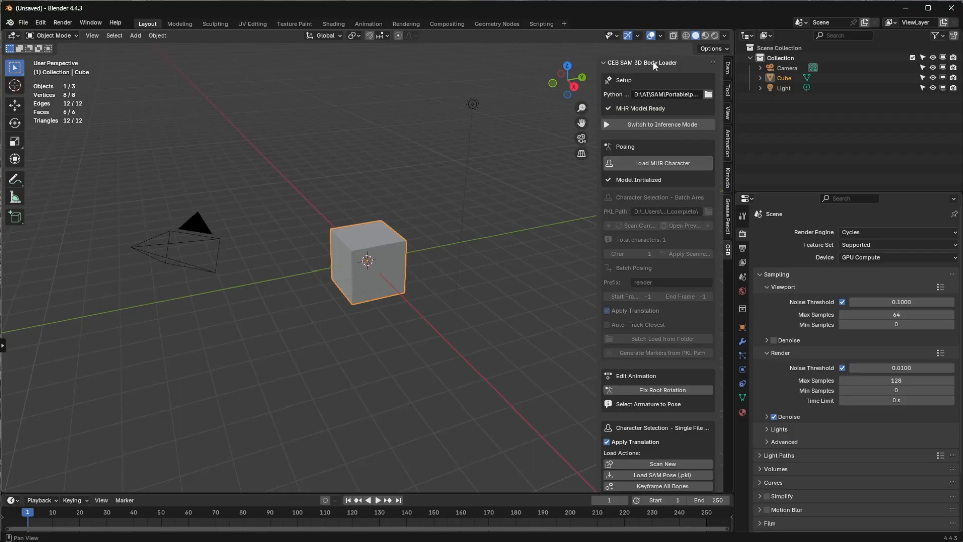
drag(652, 61, 643, 103)
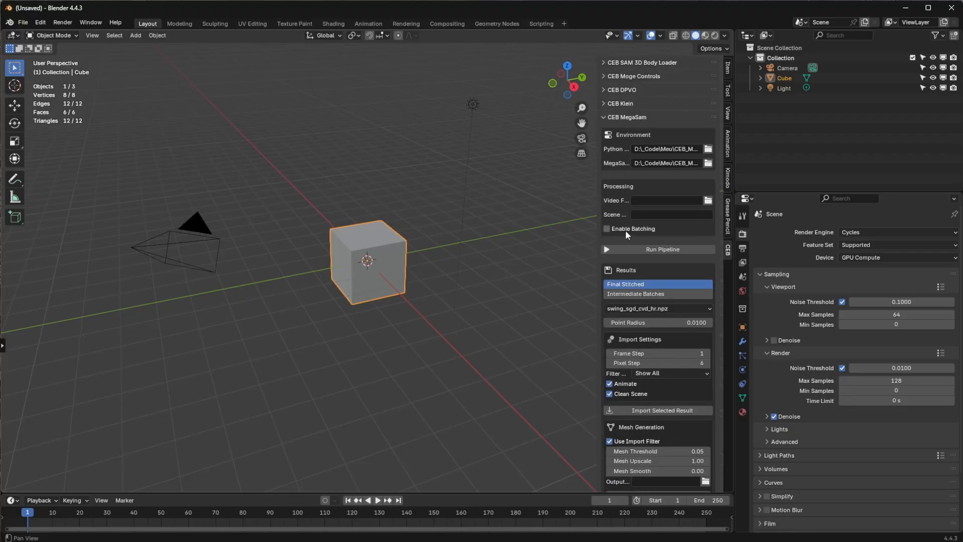
scroll(626, 232, down, 1)
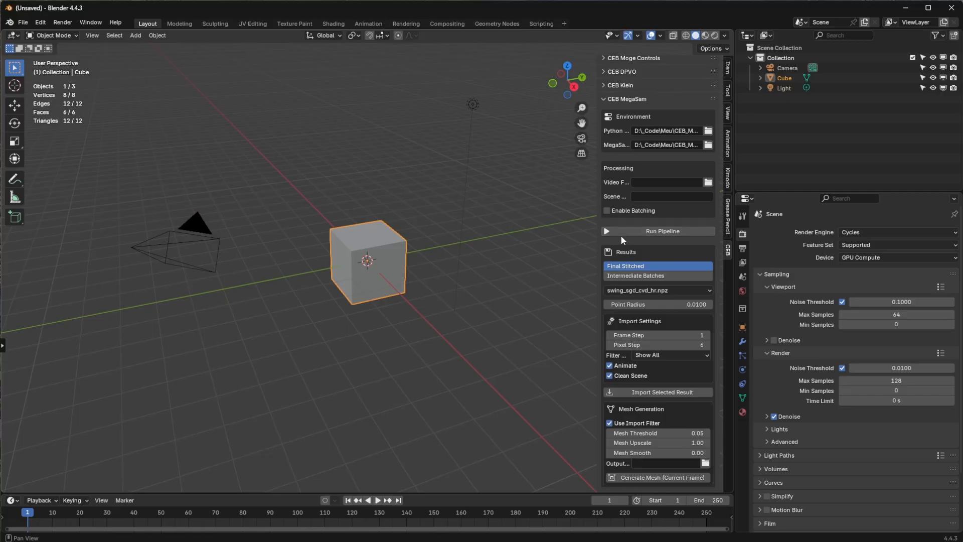
Step: Set the MegaSam Python path to the python-3.10.11-embed-amd64 folder inside Portable
click(708, 132)
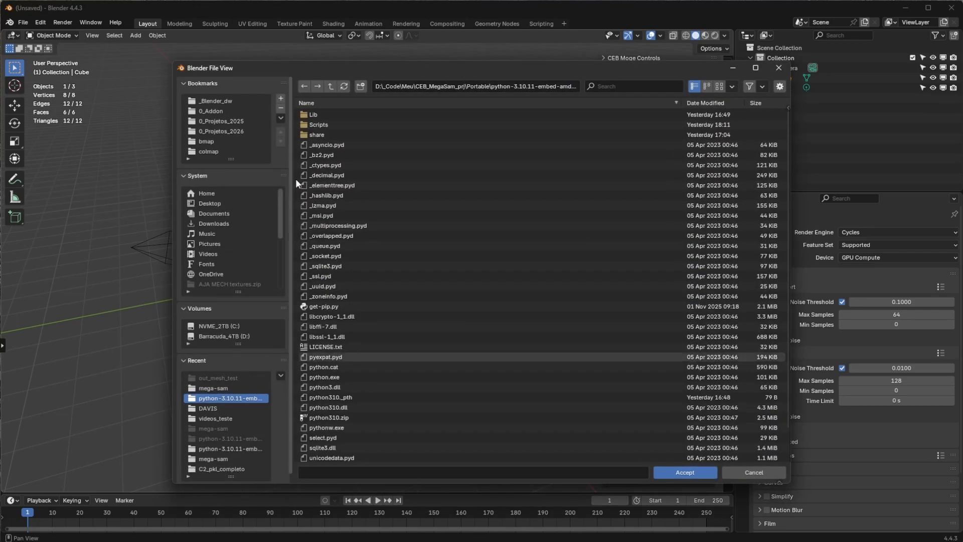
click(329, 87)
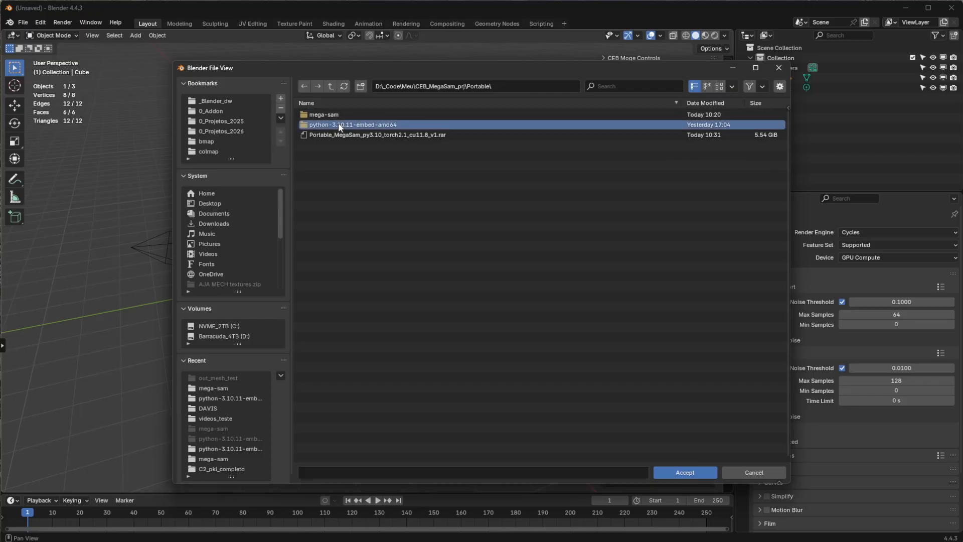
double_click(339, 124)
click(670, 472)
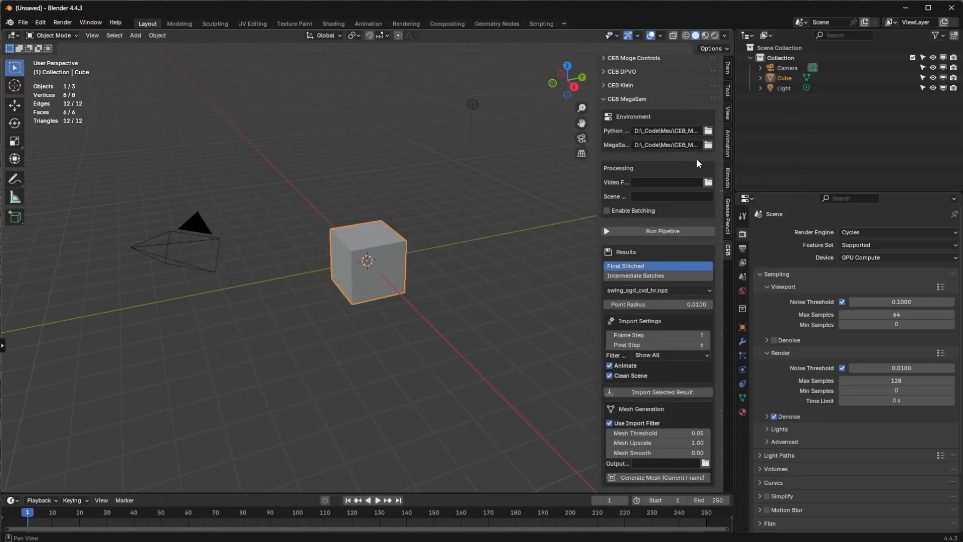
Step: Set the MegaSam path to the mega-sam folder inside Portable
click(709, 147)
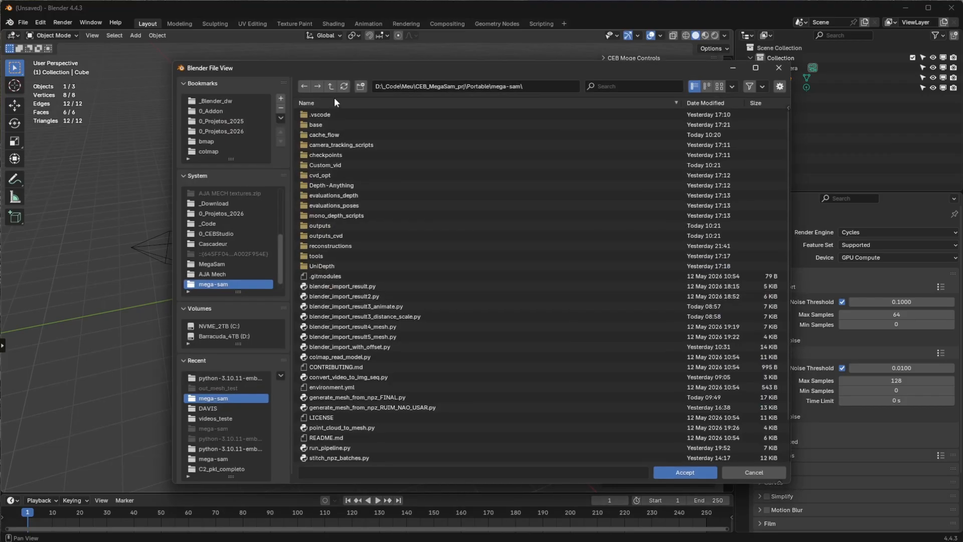
click(330, 86)
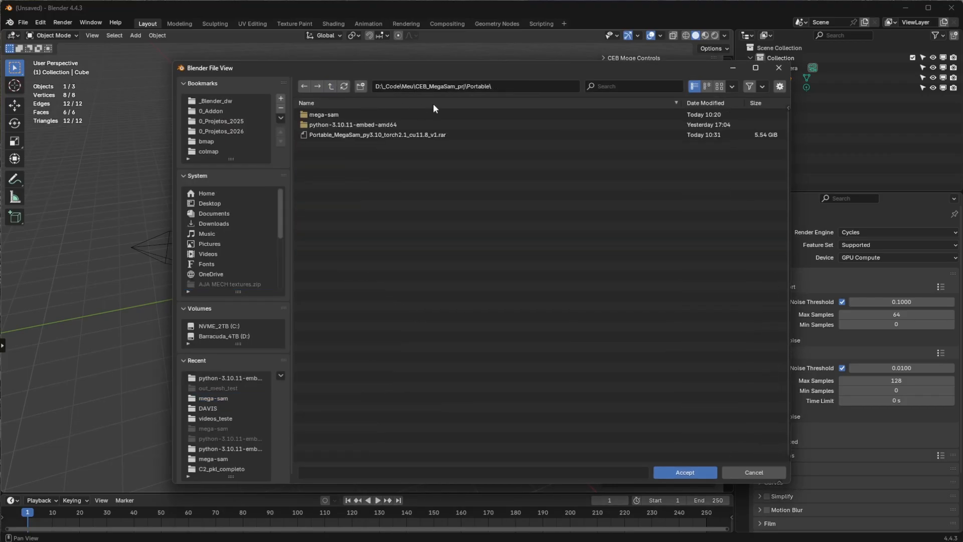
double_click(333, 114)
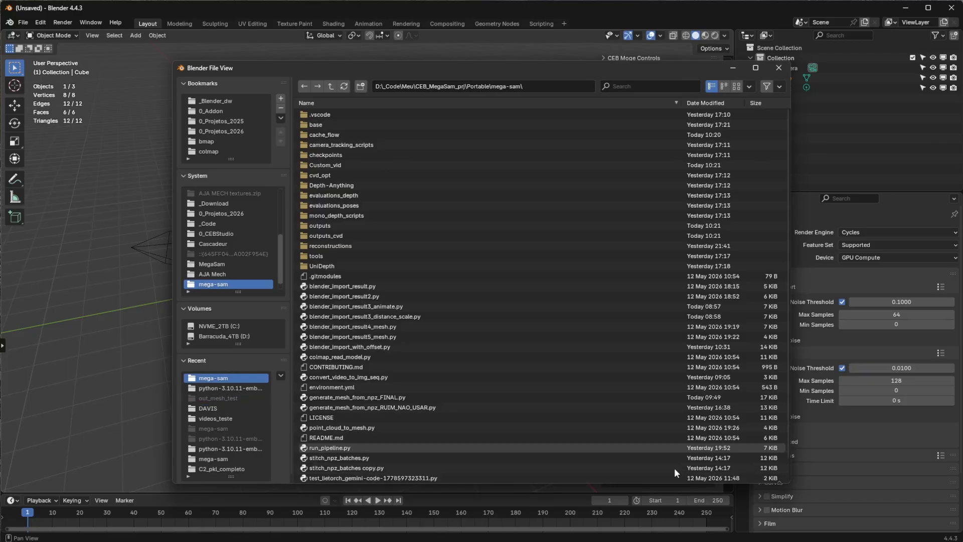
click(674, 468)
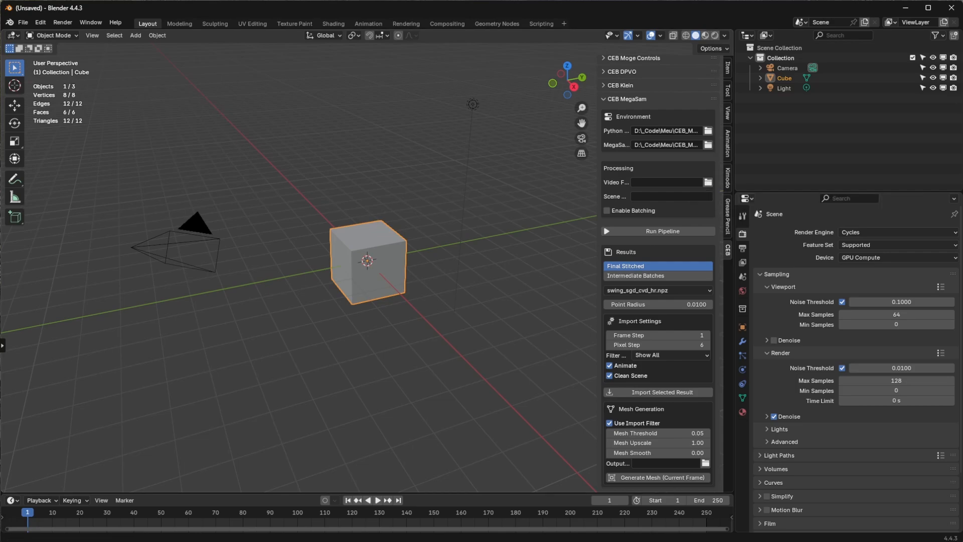
Step: Load swing_output.mp4 from the DAVIS folder as the video file to process
click(708, 182)
click(336, 135)
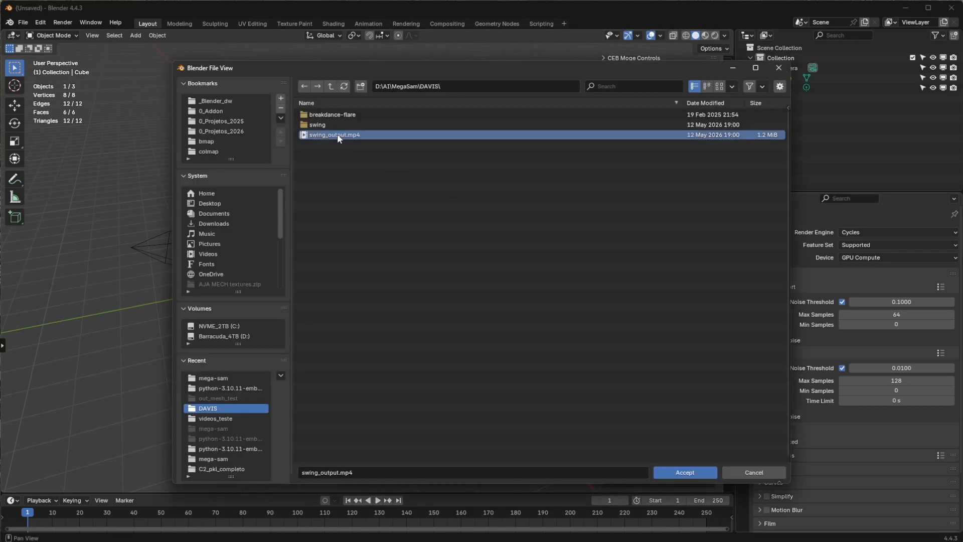
click(672, 472)
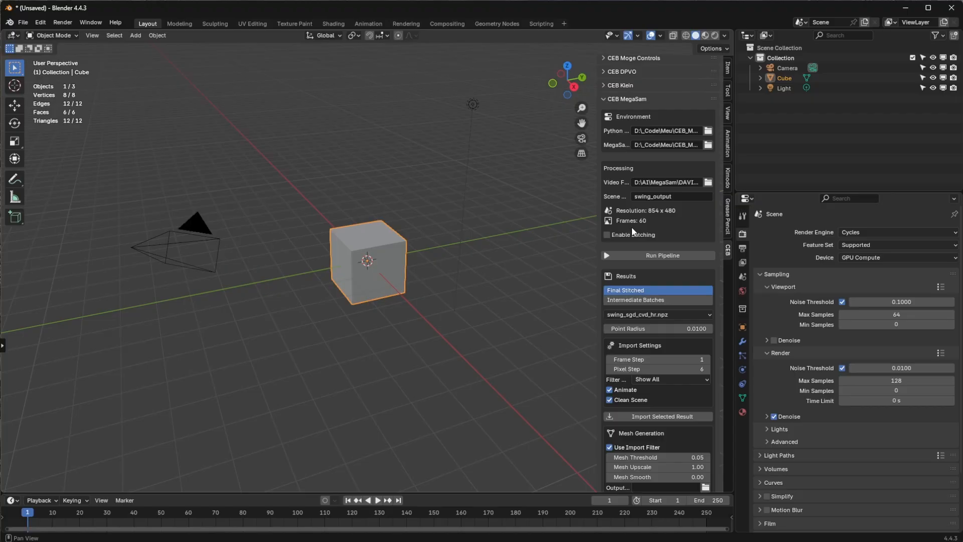
Step: Toggle batching on and off again, and shorten the scene name to swing
click(607, 234)
click(622, 236)
click(653, 196)
key(Left)
click(651, 197)
key(shift+End)
key(Delete)
key(Return)
Step: Check the result files offered for Final Stitched and Intermediate Batches, ending on Final Stitched
click(644, 314)
click(641, 339)
click(632, 299)
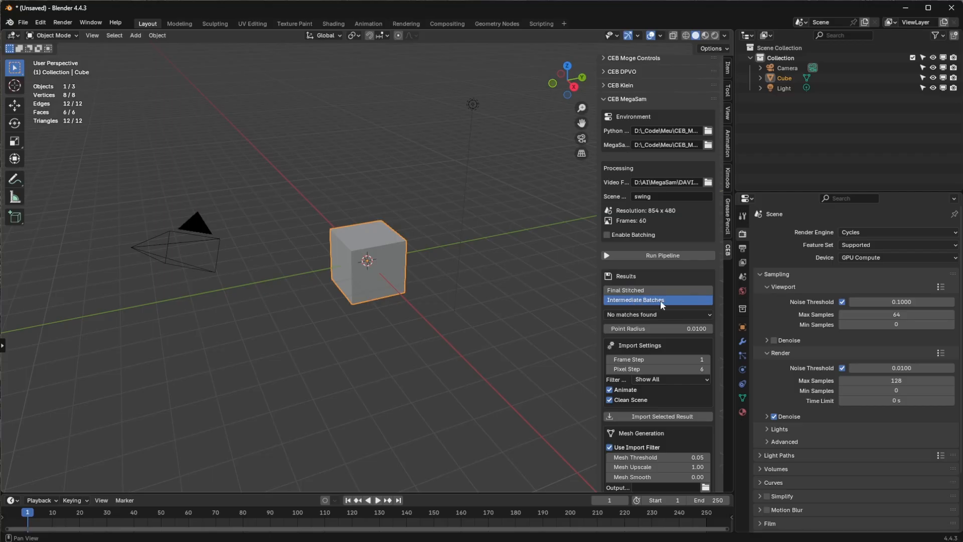
click(637, 316)
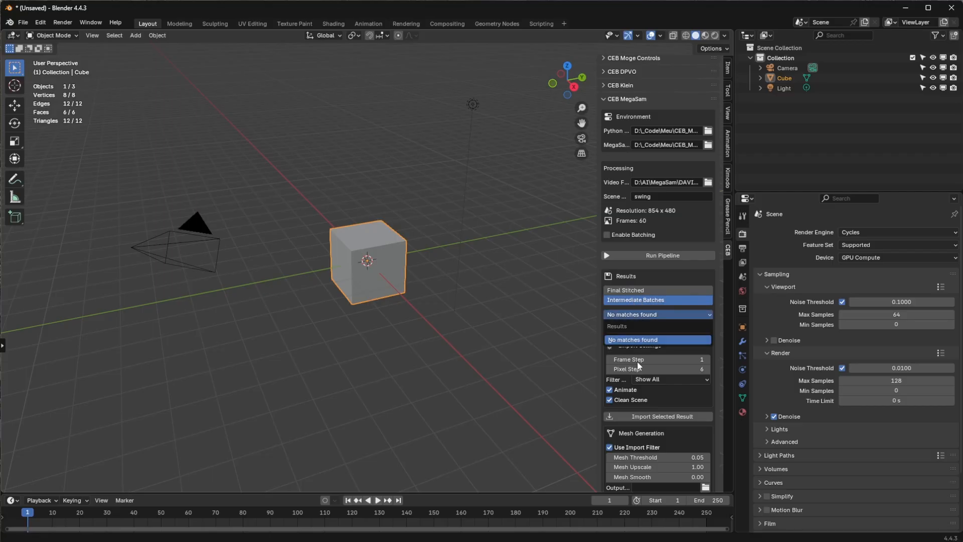
click(641, 291)
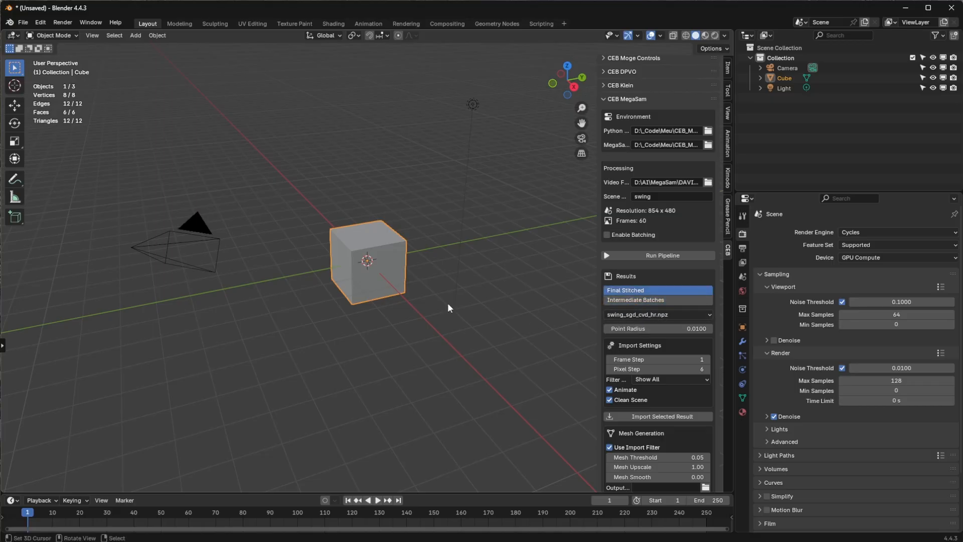
Step: Delete all default objects (camera, cube and light) from the scene
click(447, 337)
key(a)
key(x)
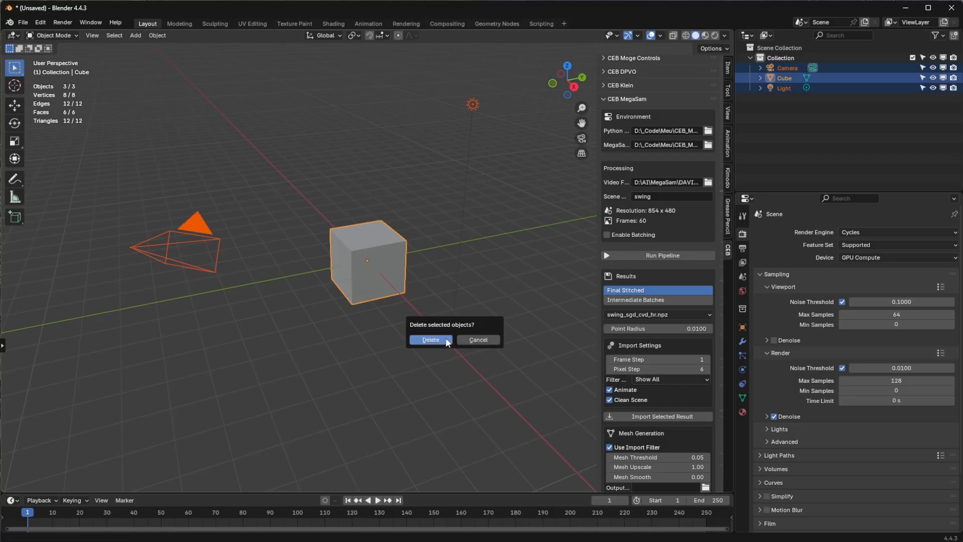
click(431, 339)
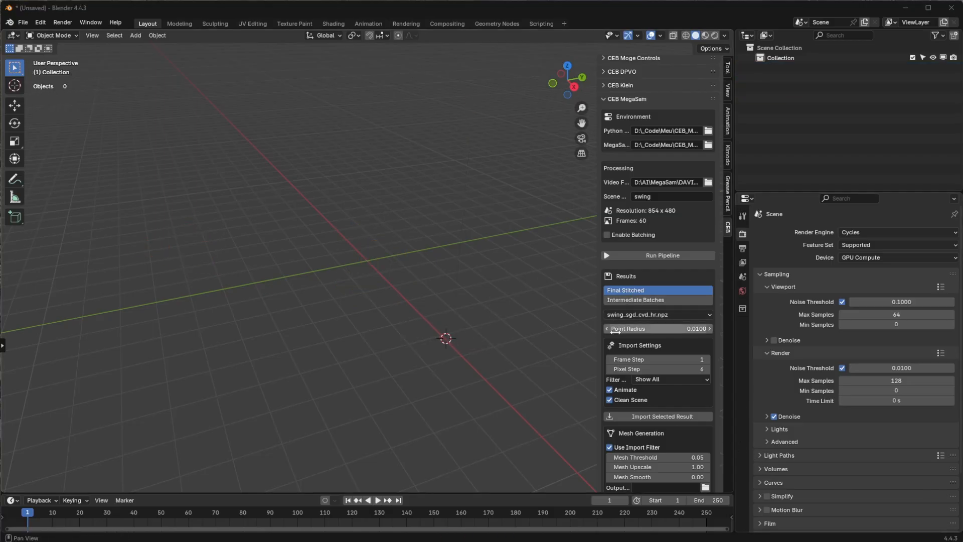
Step: Import the final stitched result swing_sgd_cvd_hr.npz and frame its point cloud from an angled view
click(657, 416)
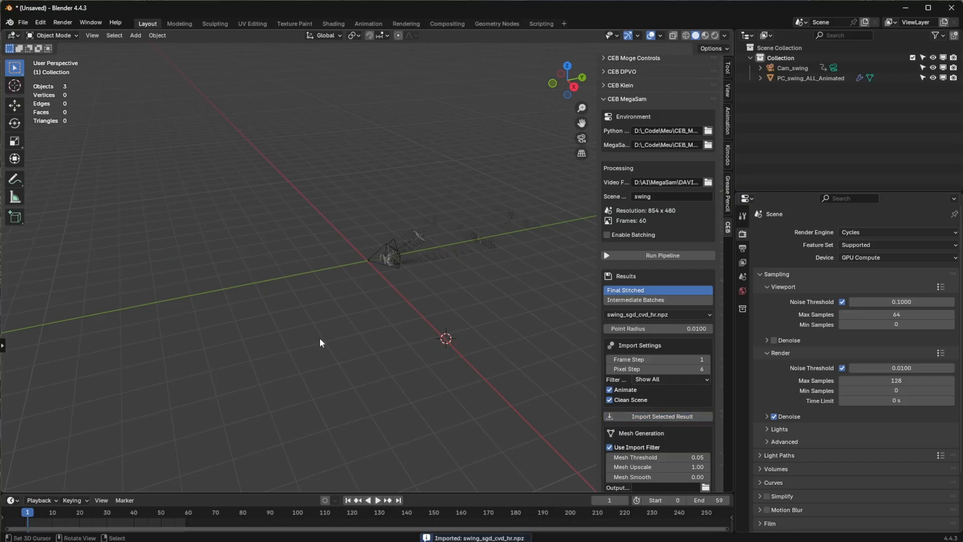
middle_drag(320, 338, 426, 321)
scroll(345, 286, up, 6)
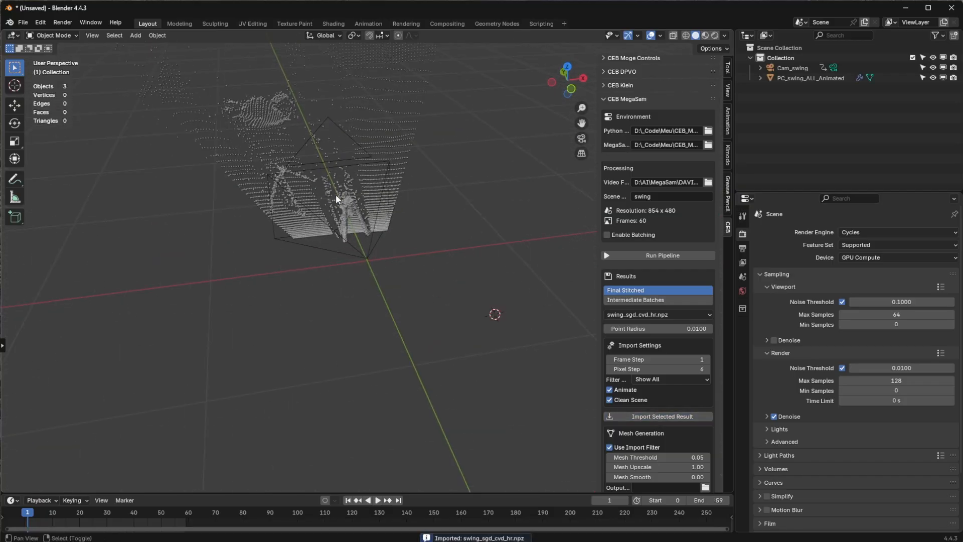
shift+middle_drag(335, 195, 368, 303)
scroll(346, 338, up, 3)
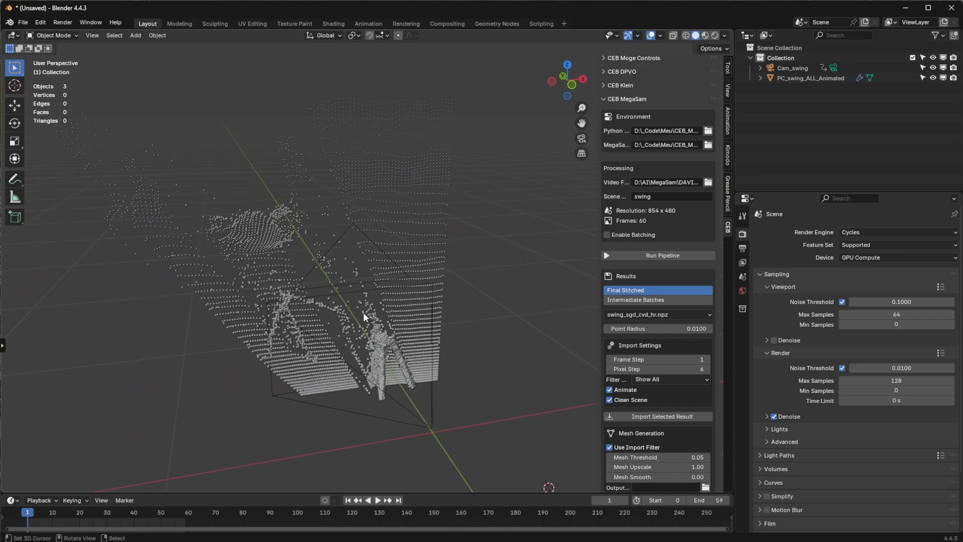
Step: Play the imported point cloud animation through the scene camera, and stop it in an angled perspective view
key(KP_0)
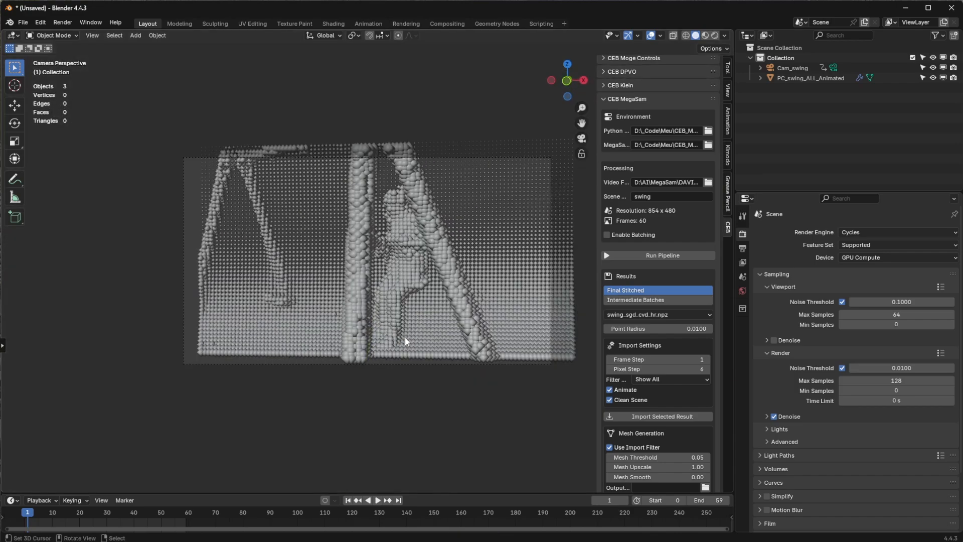
key(space)
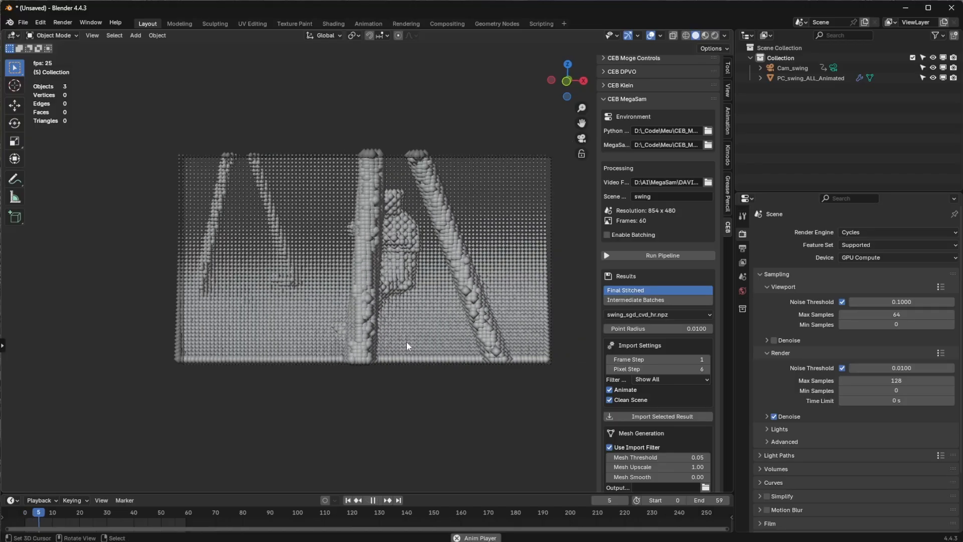
middle_drag(332, 325, 311, 363)
key(Escape)
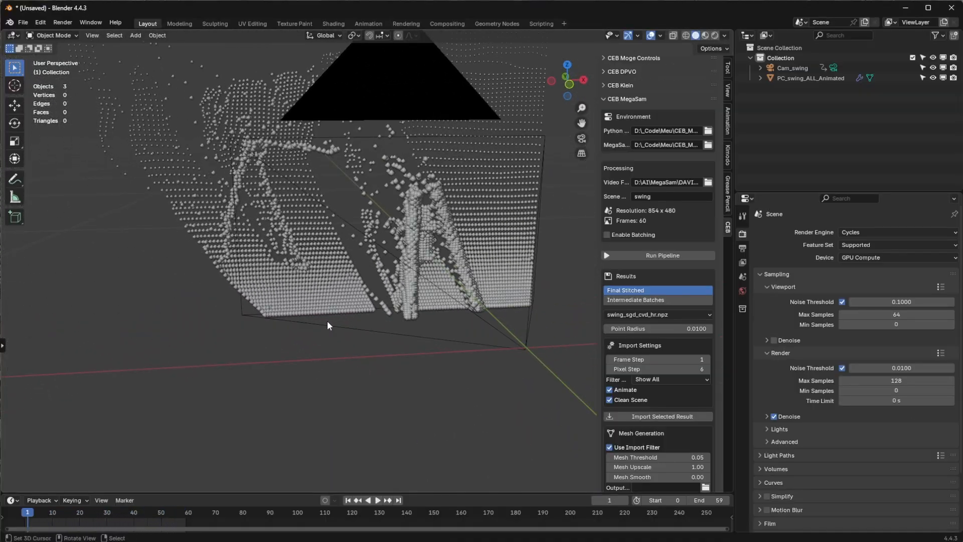
Step: Display the point cloud in Material Preview shading and play its animation, pausing partway through
click(706, 36)
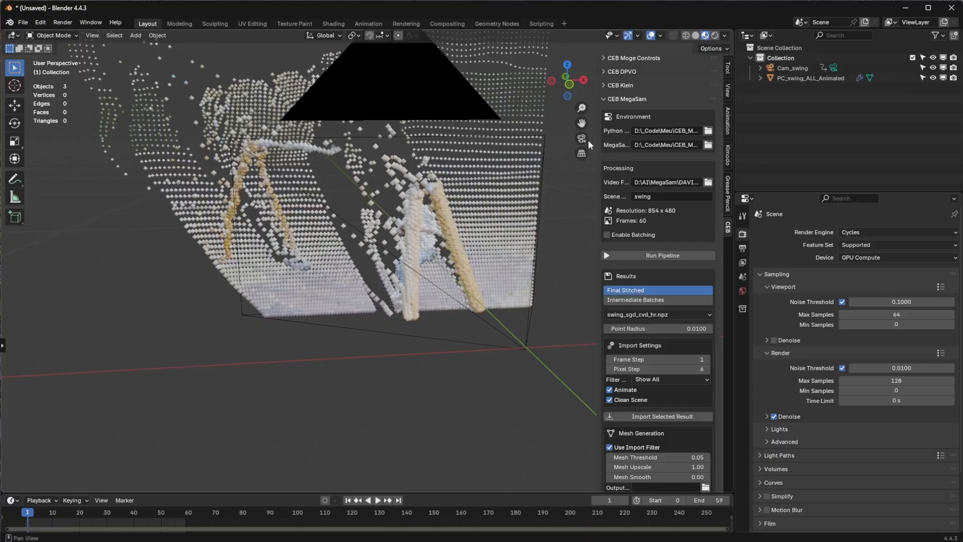
middle_drag(321, 316, 301, 354)
key(space)
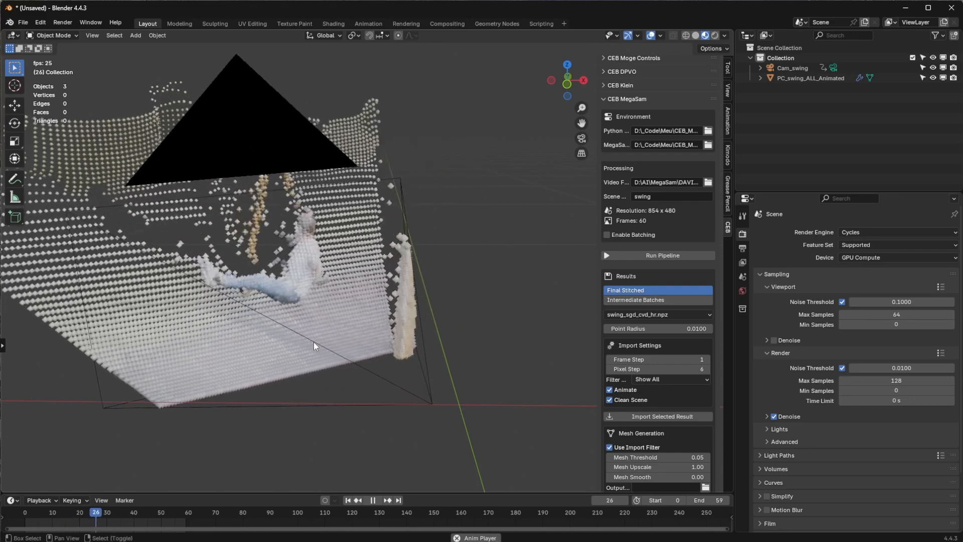
key(space)
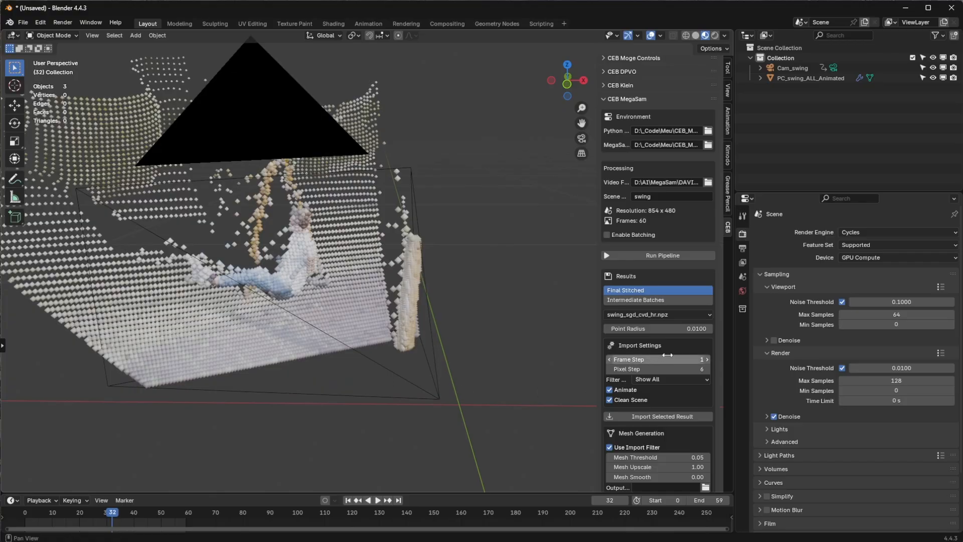
Step: Reimport the swing result with a frame step of 3 and play its animation
click(707, 359)
click(707, 359)
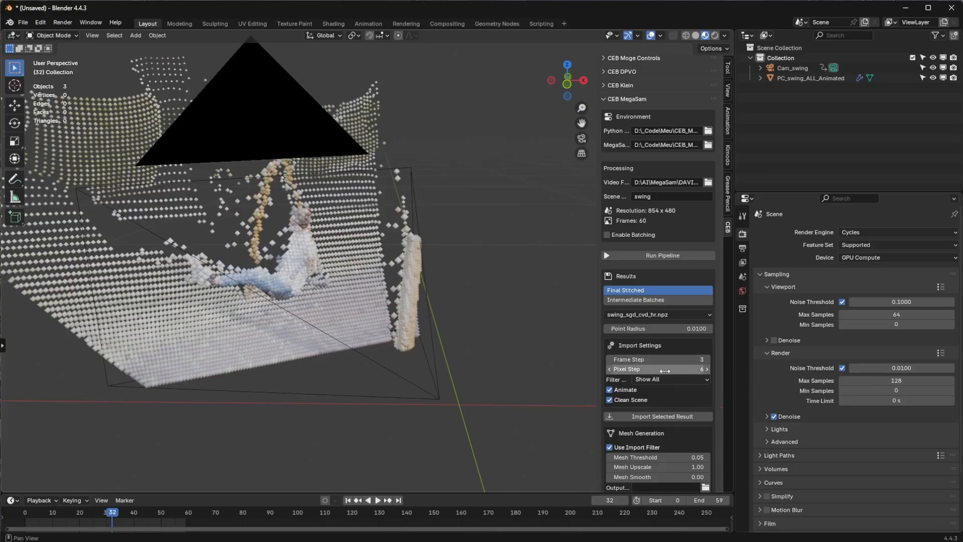
click(648, 413)
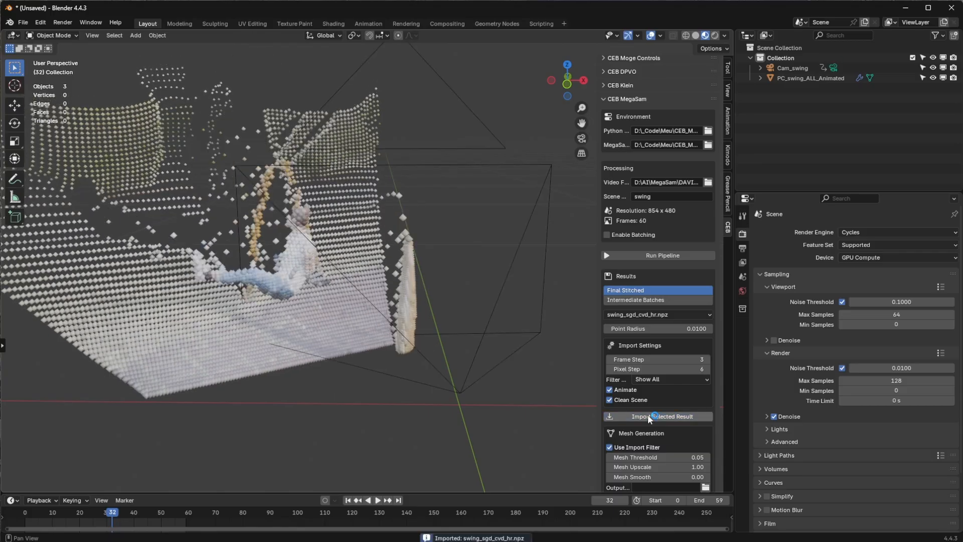
key(space)
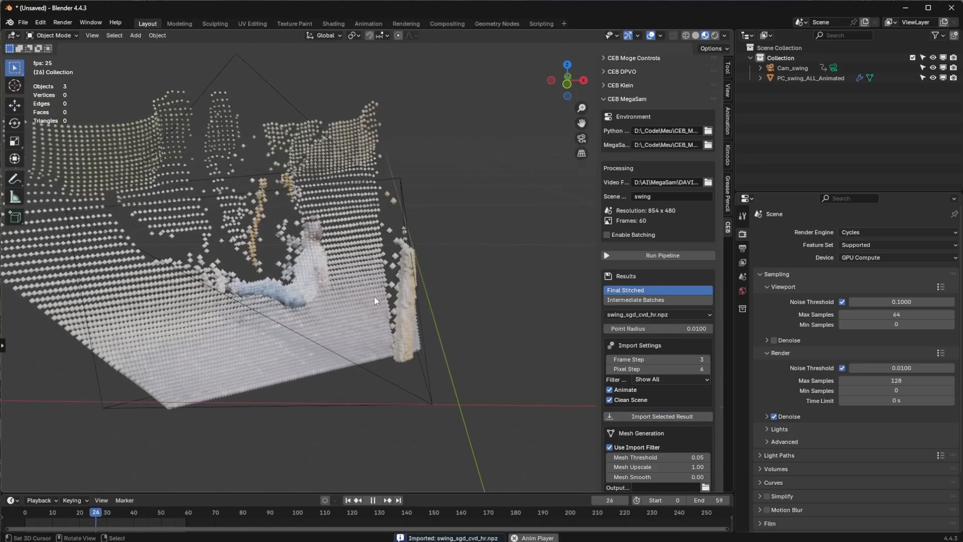
key(space)
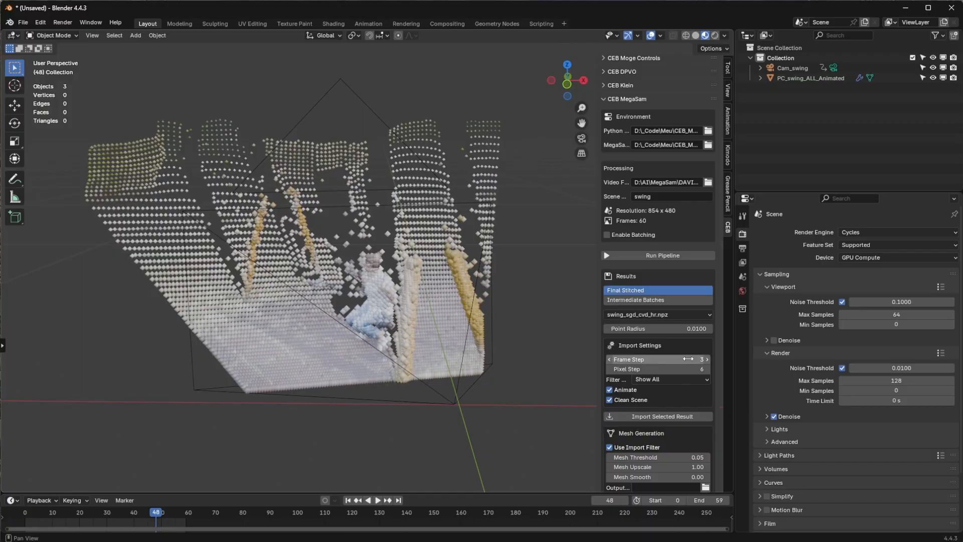
Step: Reimport the swing result with a frame step of 5 and play its animation
click(706, 360)
click(707, 360)
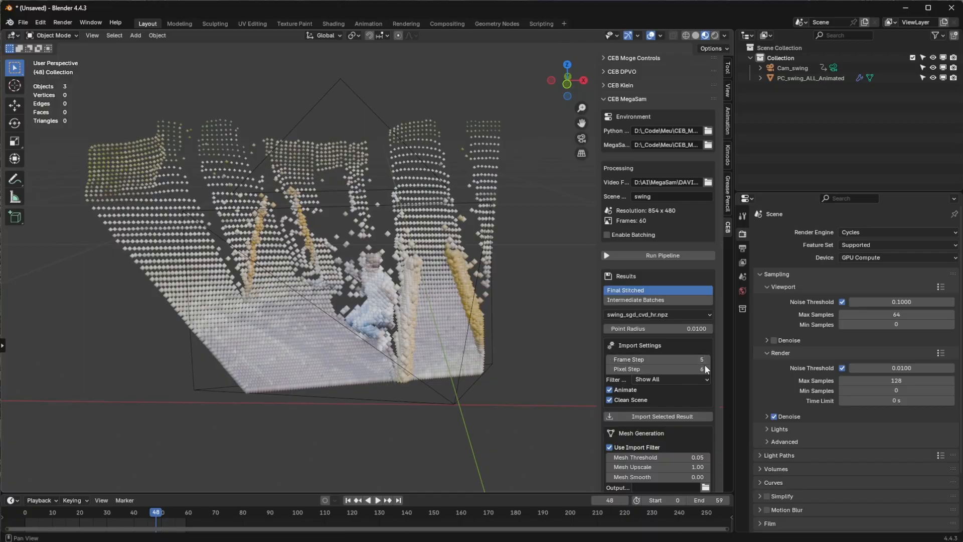
click(677, 416)
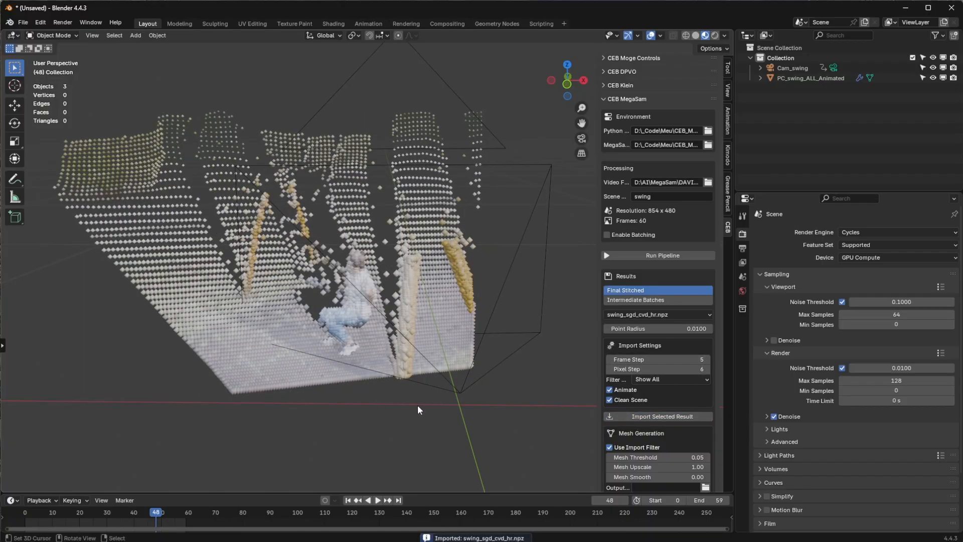
key(space)
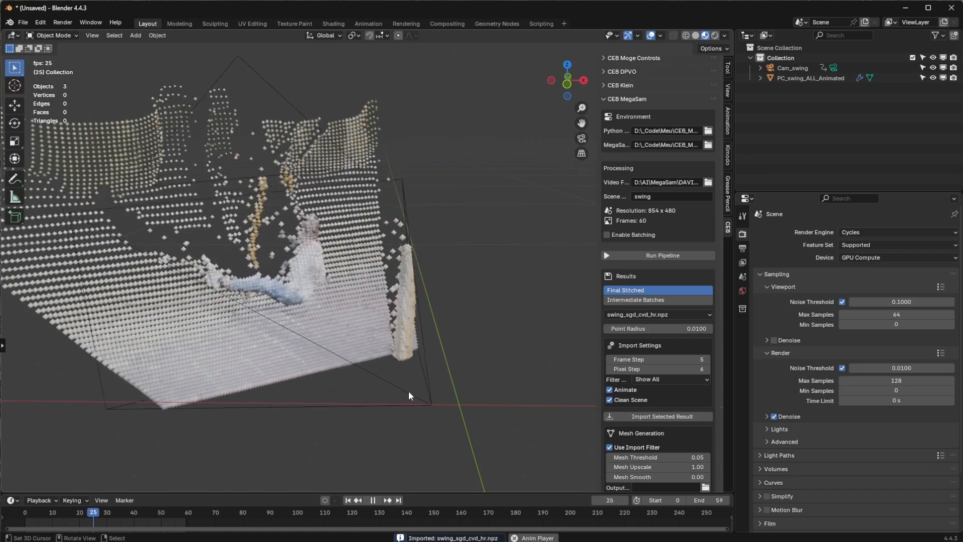
Step: Pause the point cloud animation, resume it, and stop it again partway through
key(space)
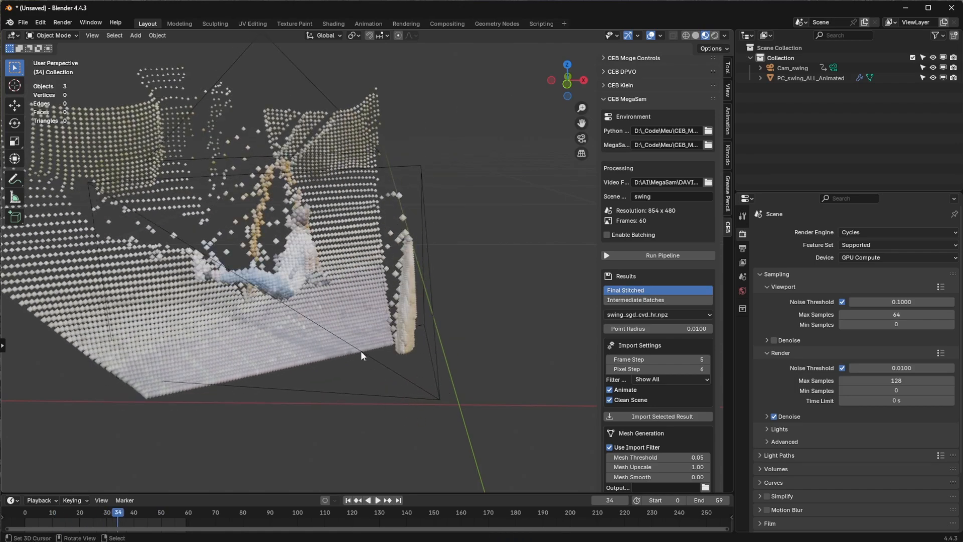
key(space)
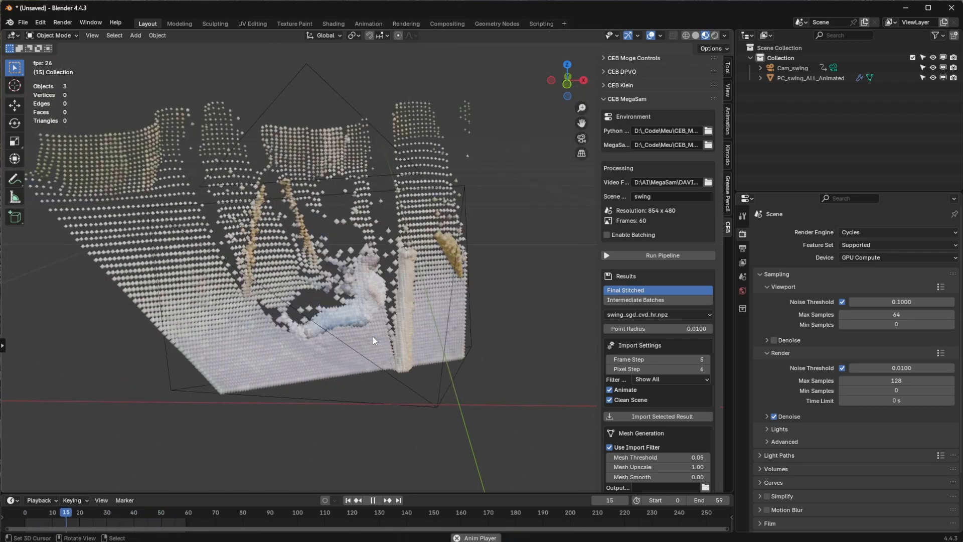
key(space)
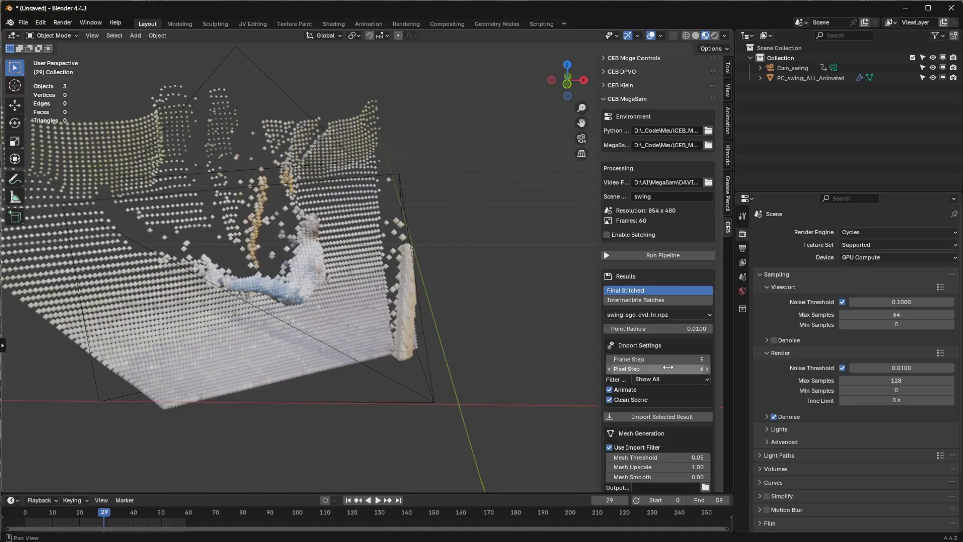
Step: Reimport the swing result with a frame step of 1 and play its animation briefly
click(609, 359)
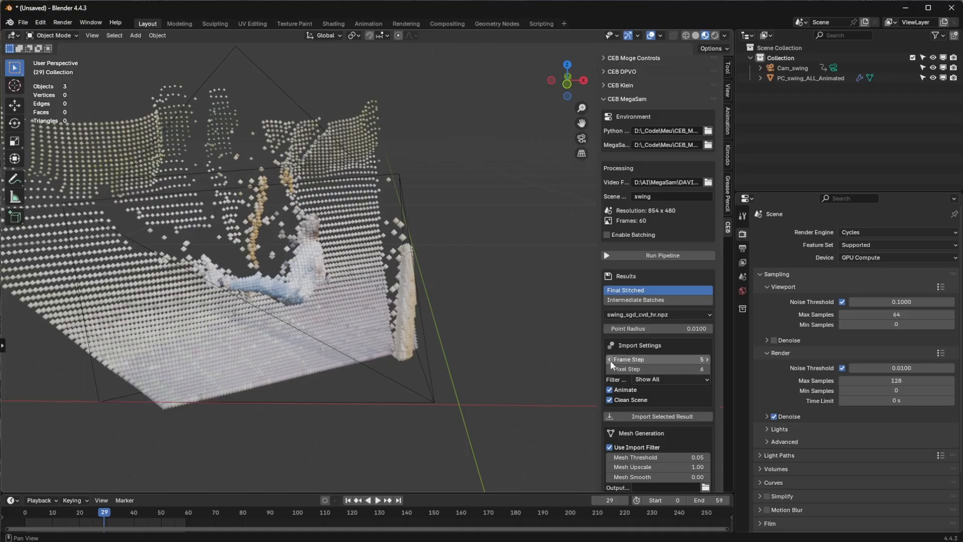
click(609, 360)
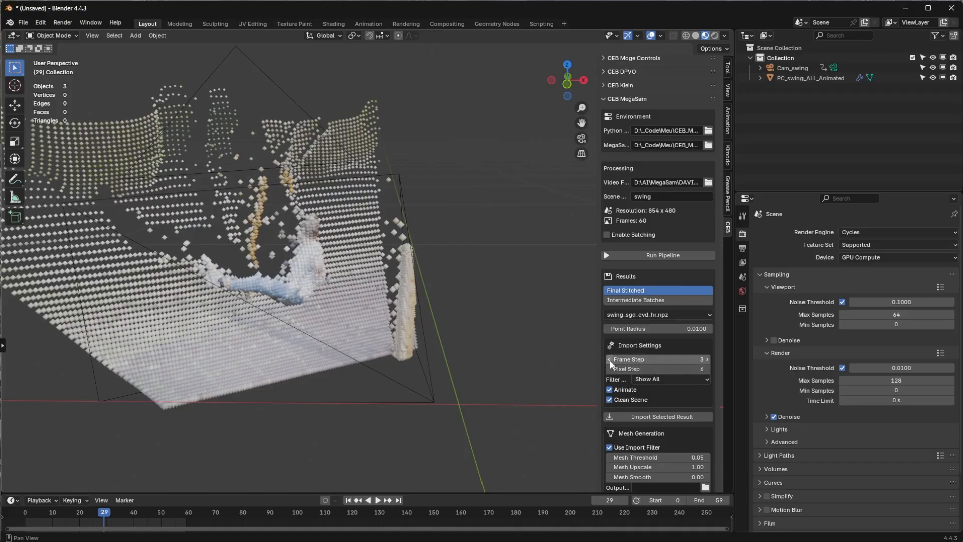
click(622, 416)
key(space)
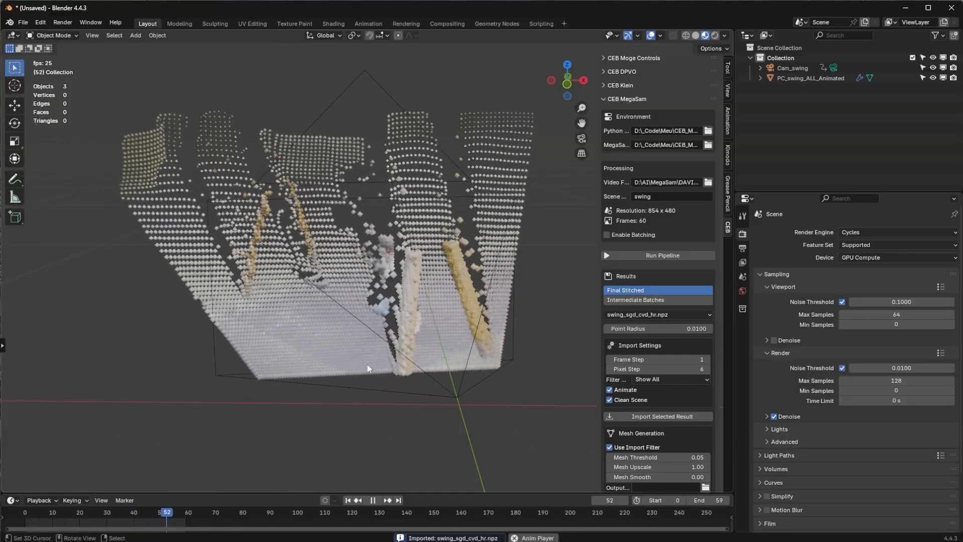
key(space)
Step: Reimport the swing result with a pixel step of 4 for a denser point cloud
mouse_move(346, 352)
shift+middle_down()
mouse_move(323, 408)
mouse_move(309, 391)
mouse_move(362, 338)
mouse_move(311, 360)
mouse_move(345, 356)
shift+middle_up()
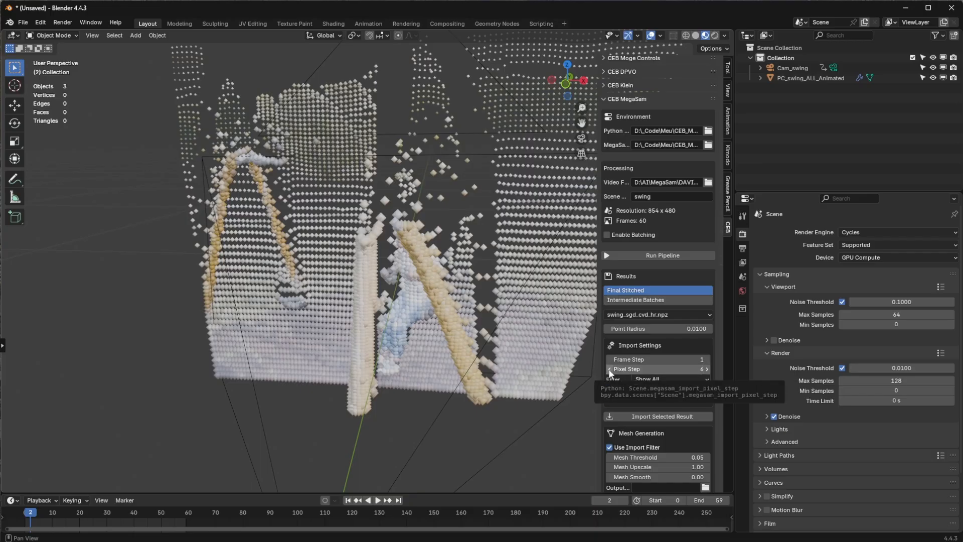
drag(637, 370, 624, 370)
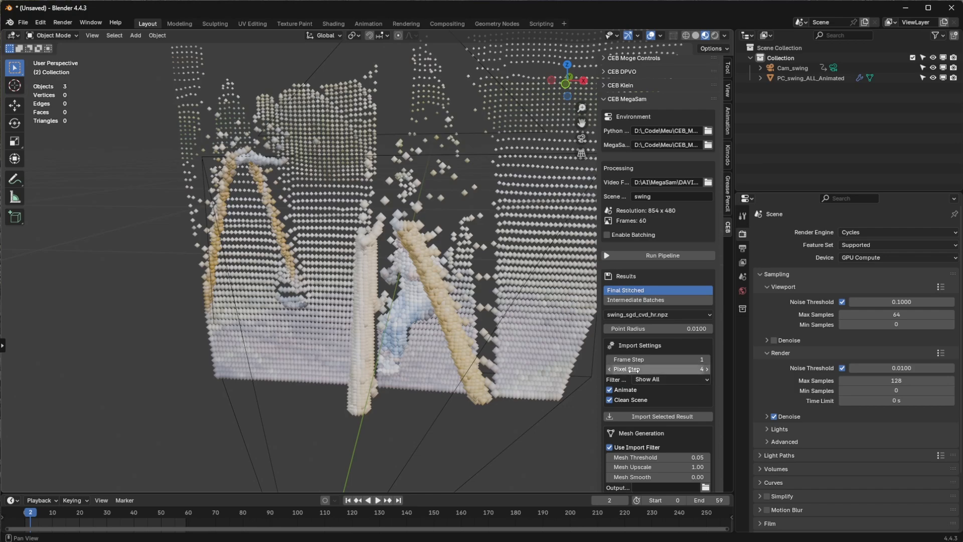
click(647, 416)
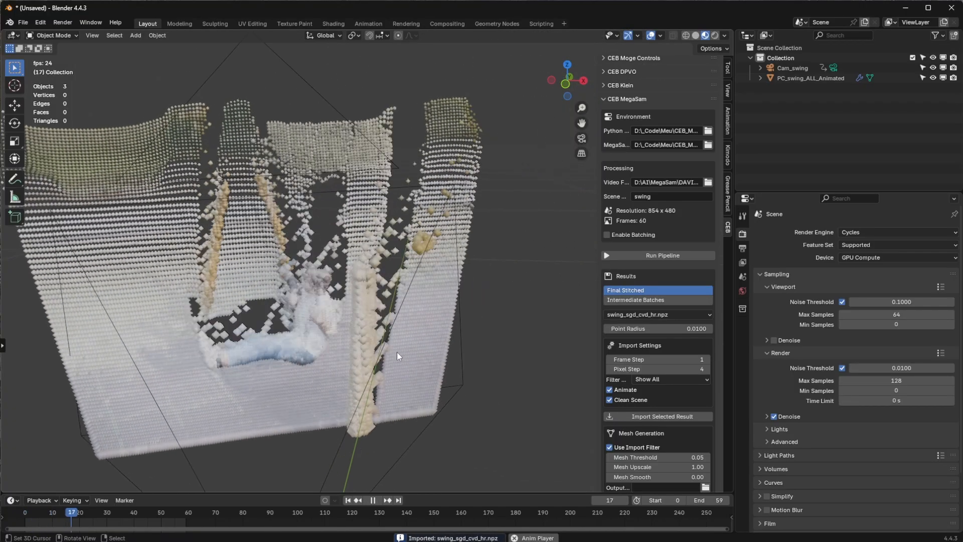
Step: Reimport the swing result with a pixel step of 1 and play its animation, stopping partway through
click(611, 371)
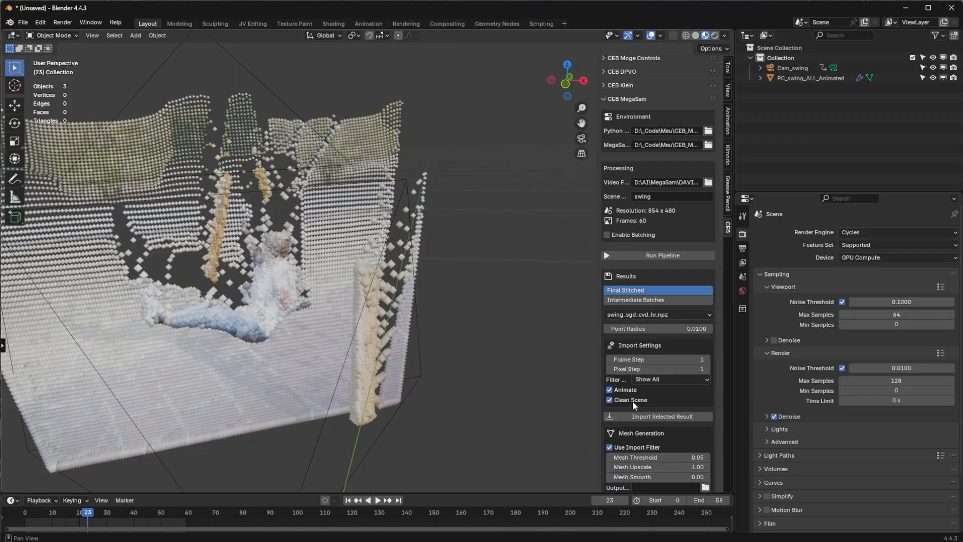
click(639, 415)
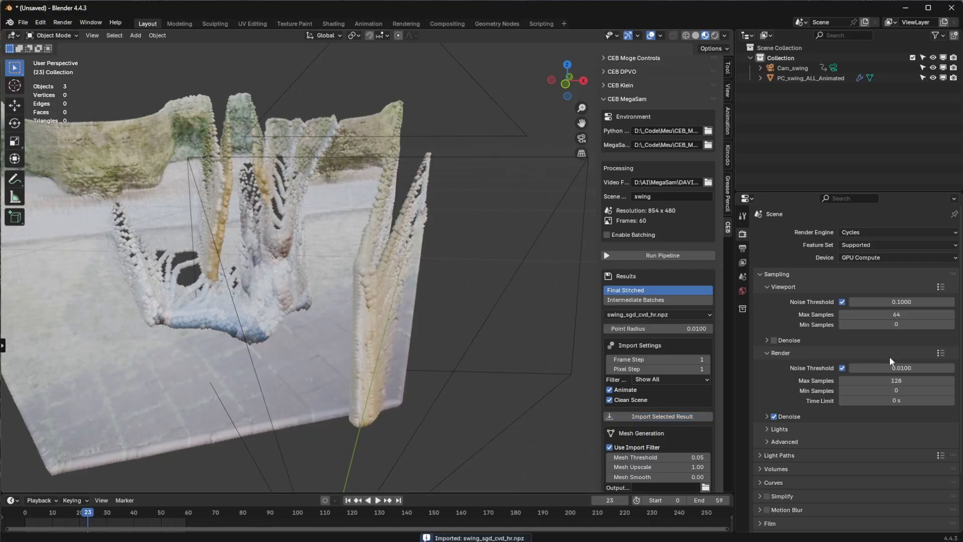
key(space)
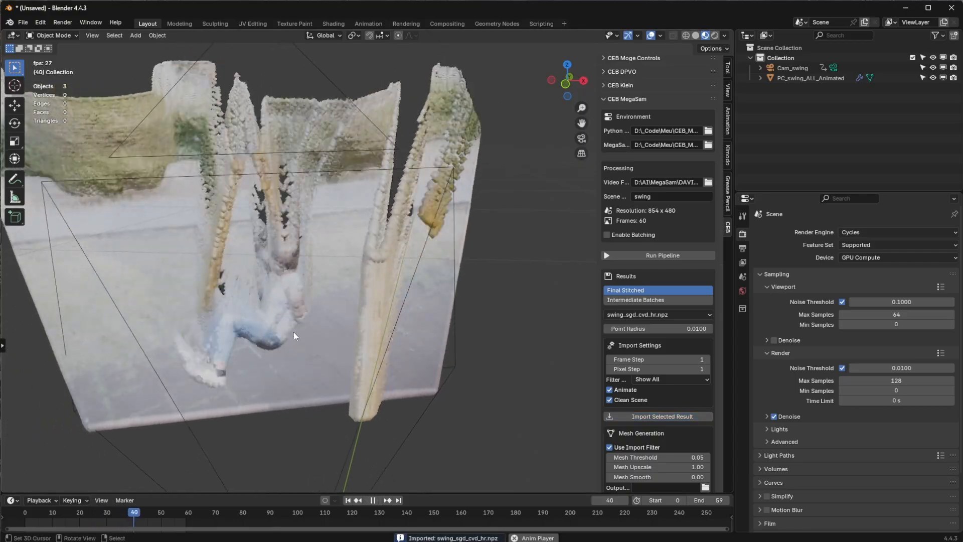
alt+drag(302, 337, 306, 344)
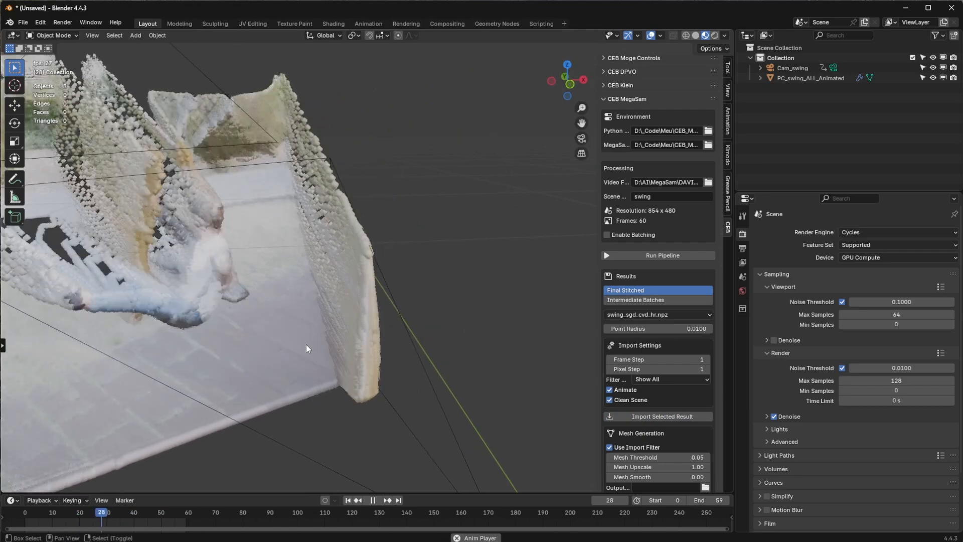
key(space)
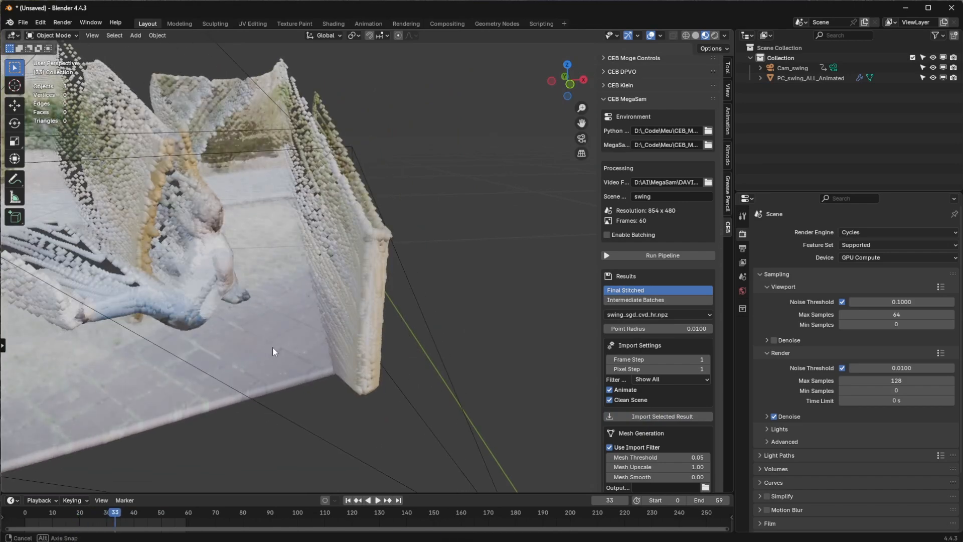
Step: Set the point radius of the imported point cloud to 0.005
alt+drag(272, 347, 258, 343)
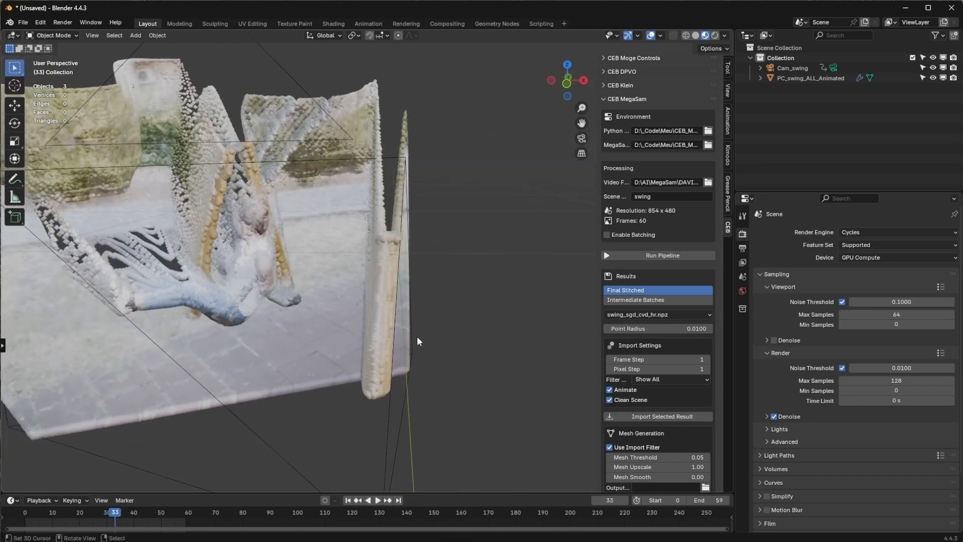
click(665, 329)
text(0.005)
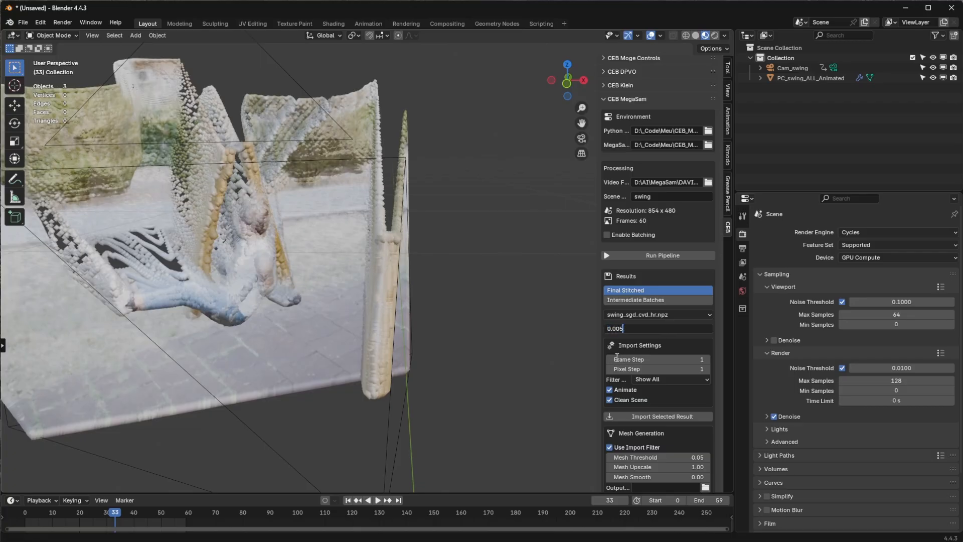
key(Return)
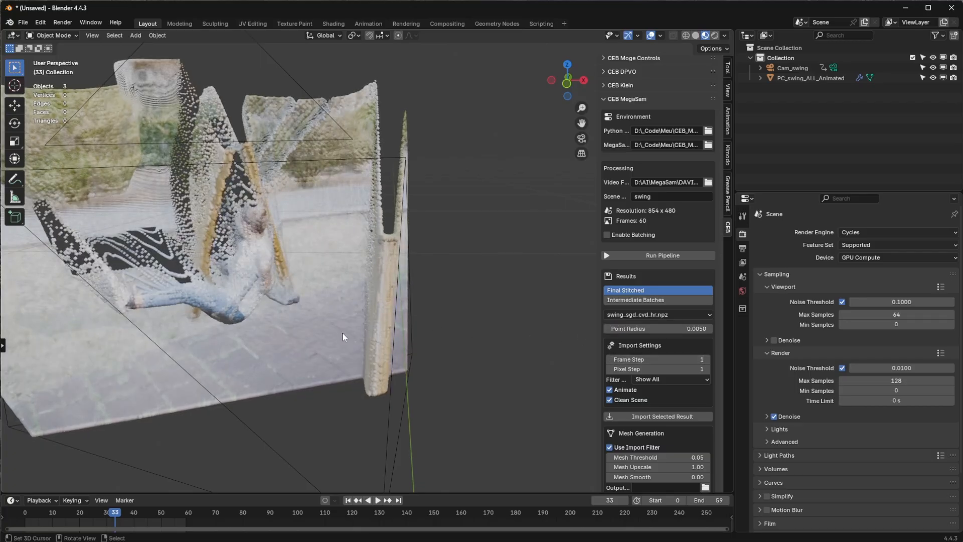
Step: Reduce the point radius of the point cloud to 0.002
middle_drag(342, 332, 381, 336)
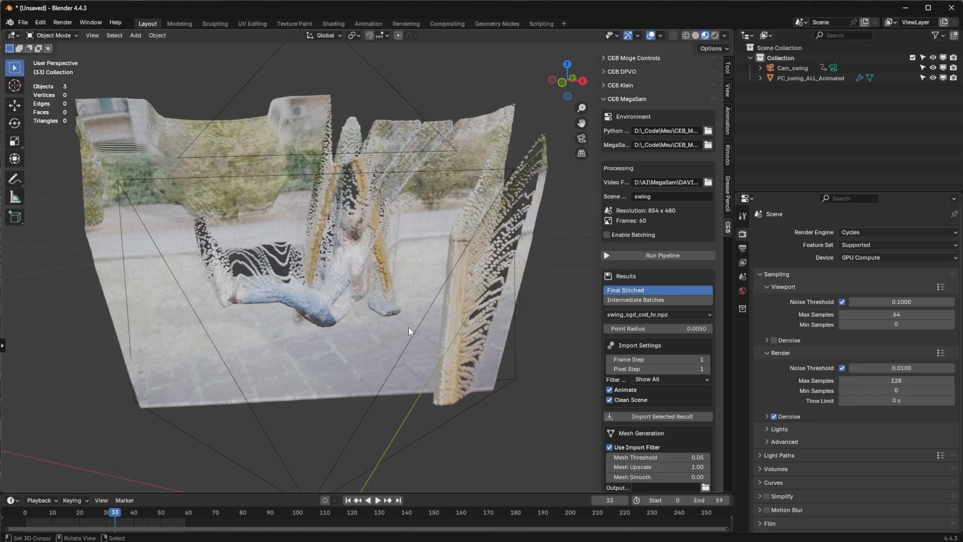
click(683, 329)
click(620, 328)
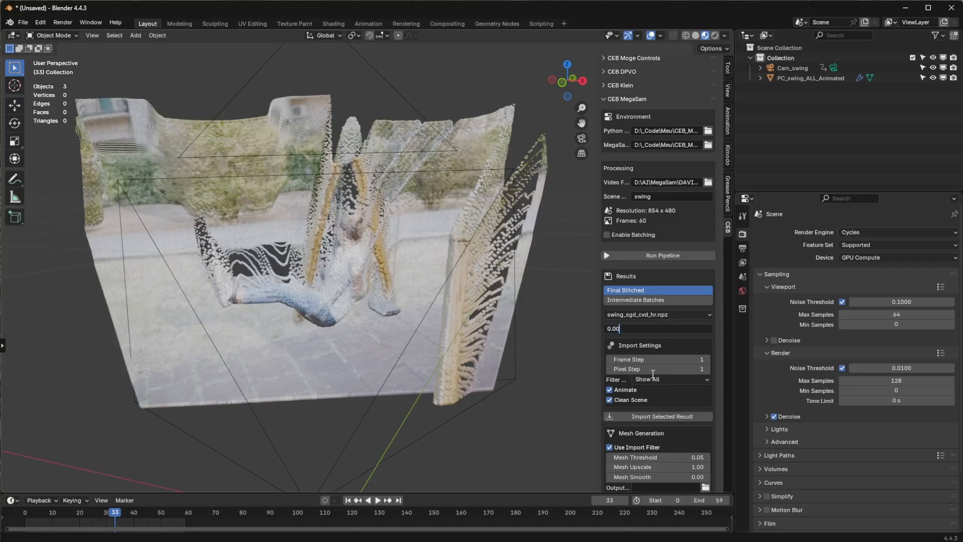
text(2)
key(Return)
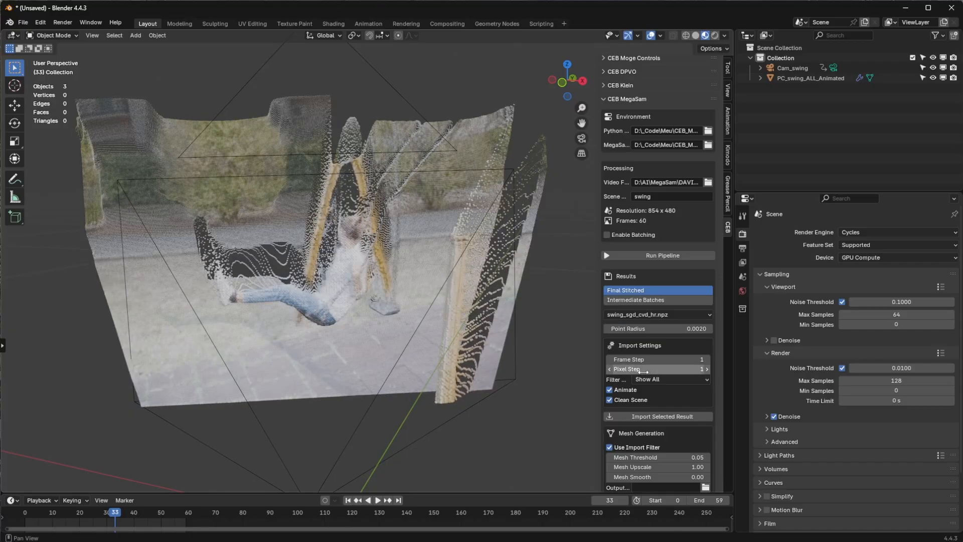
Step: Reduce the point radius of the point cloud to 0.001
middle_drag(254, 352, 291, 332)
click(619, 329)
text(0.001)
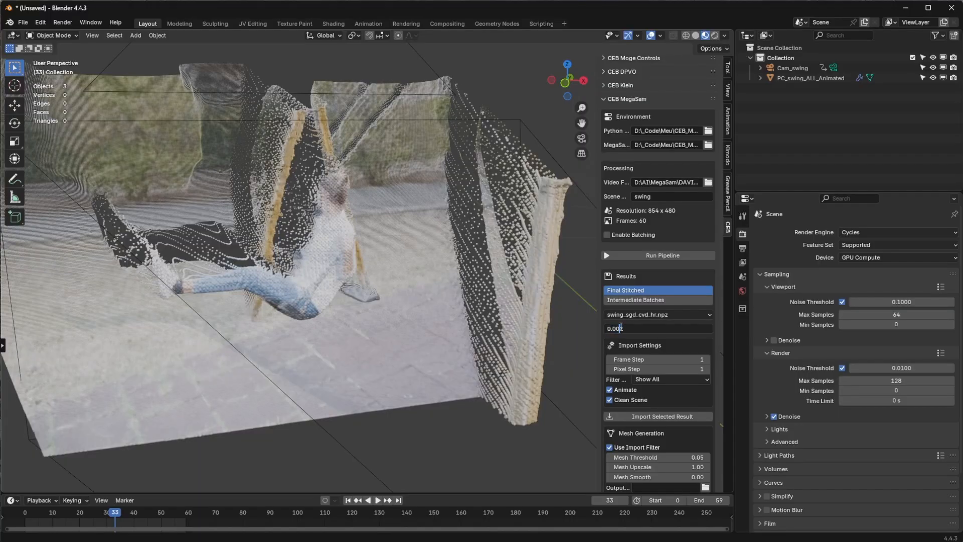
key(Return)
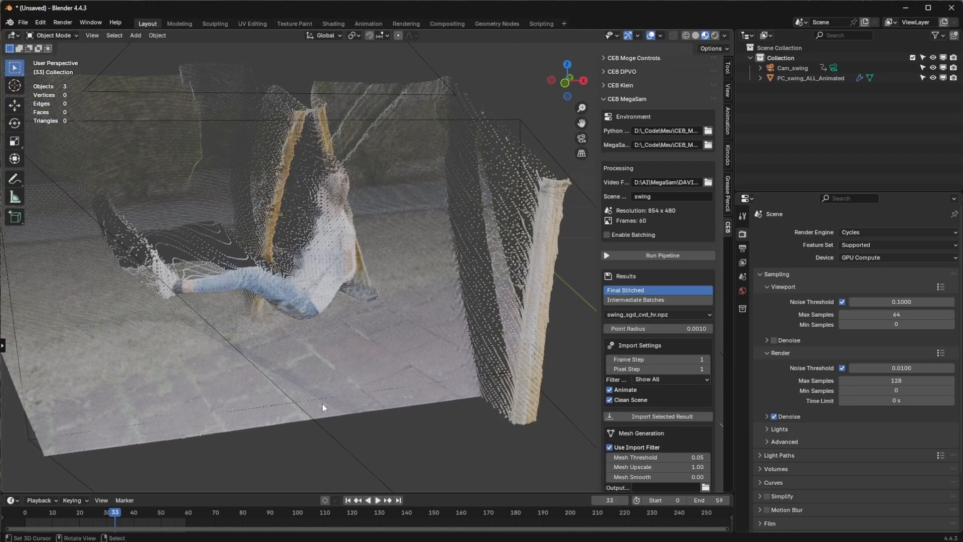
Step: Play the fine point cloud's animation in perspective and through the scene camera, and stop it in an angled perspective view
middle_drag(319, 383, 298, 369)
alt+scroll(297, 372, down, 20)
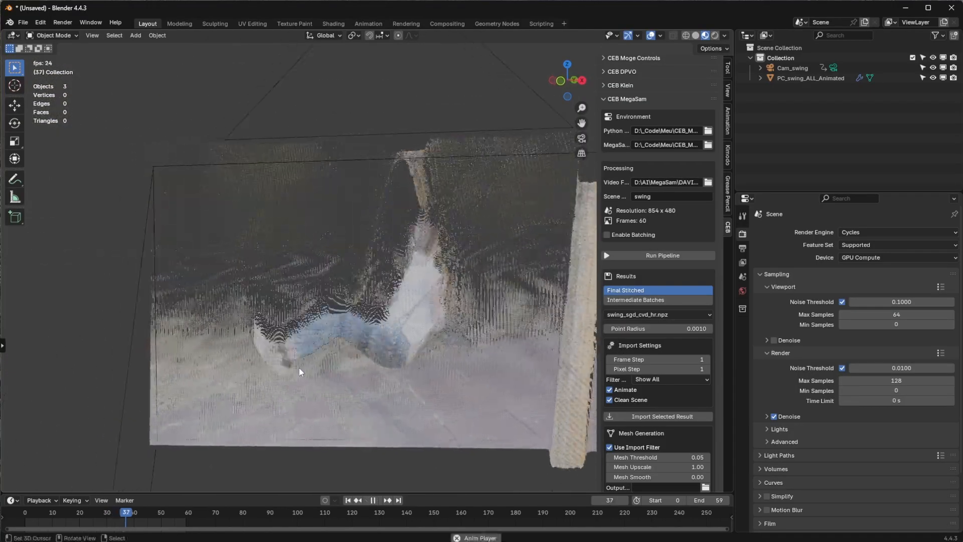
key(KP_0)
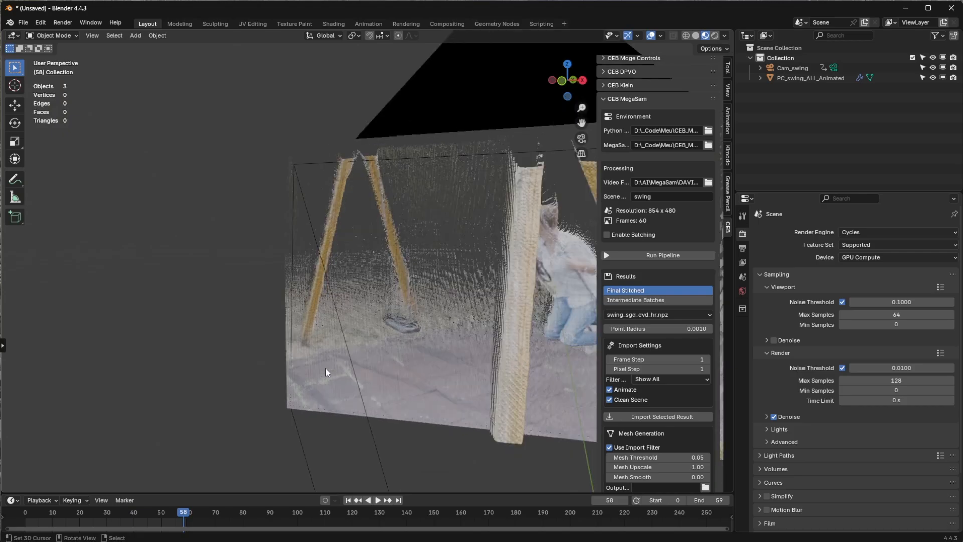
key(space)
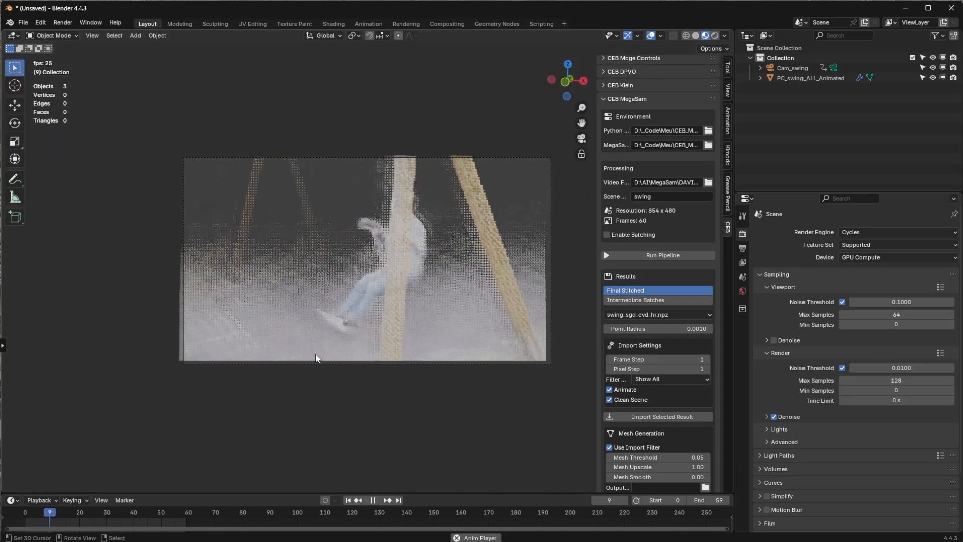
key(space)
middle_drag(317, 354, 304, 382)
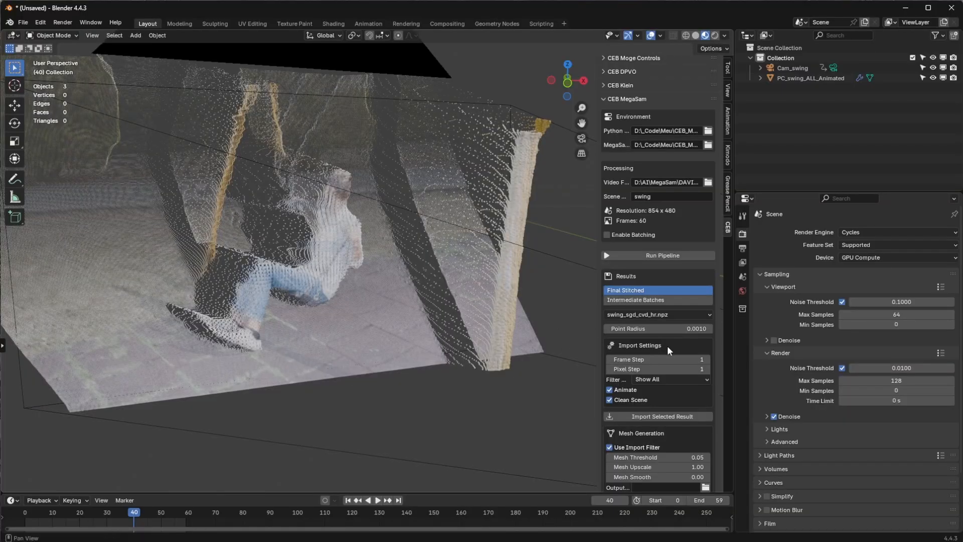
Step: Reimport the swing result with a pixel step of 6
click(707, 370)
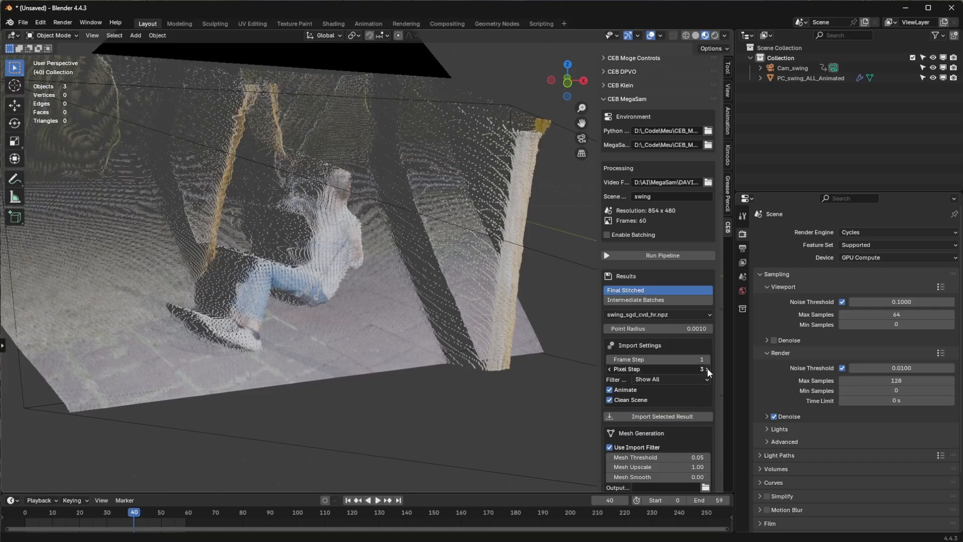
click(707, 370)
click(707, 370)
click(707, 369)
drag(686, 370, 694, 370)
click(665, 416)
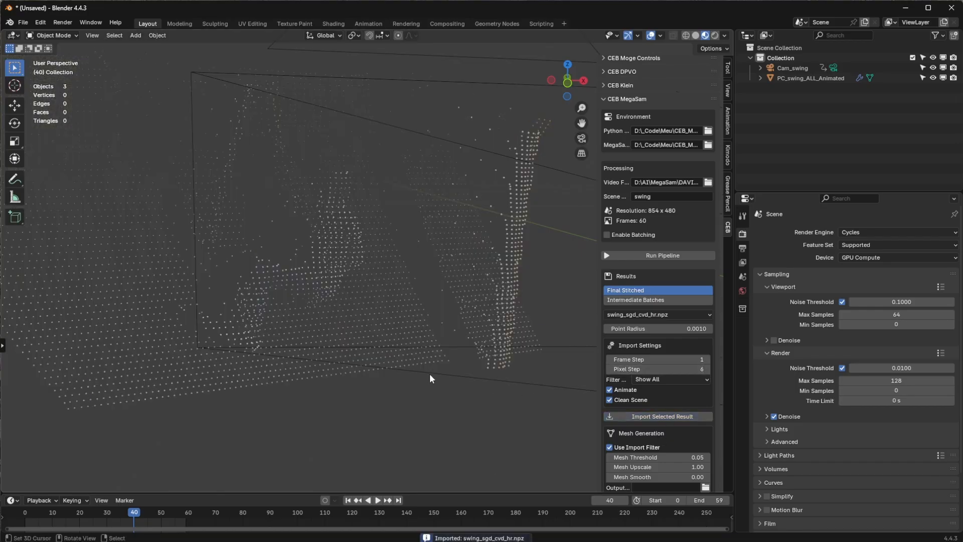
Step: Set the point radius to 0.01 and play the animation, stopping it in a view of the whole point cloud
drag(670, 330, 676, 330)
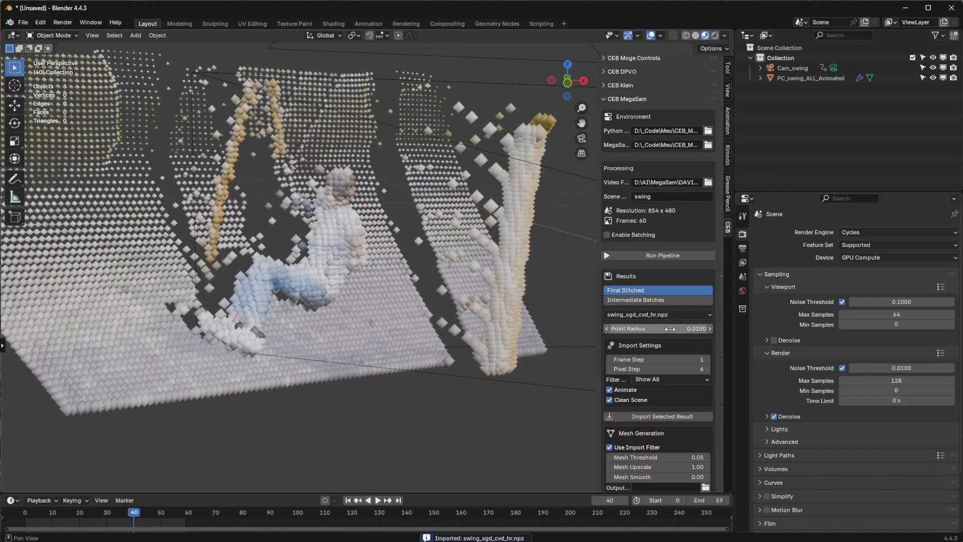
key(space)
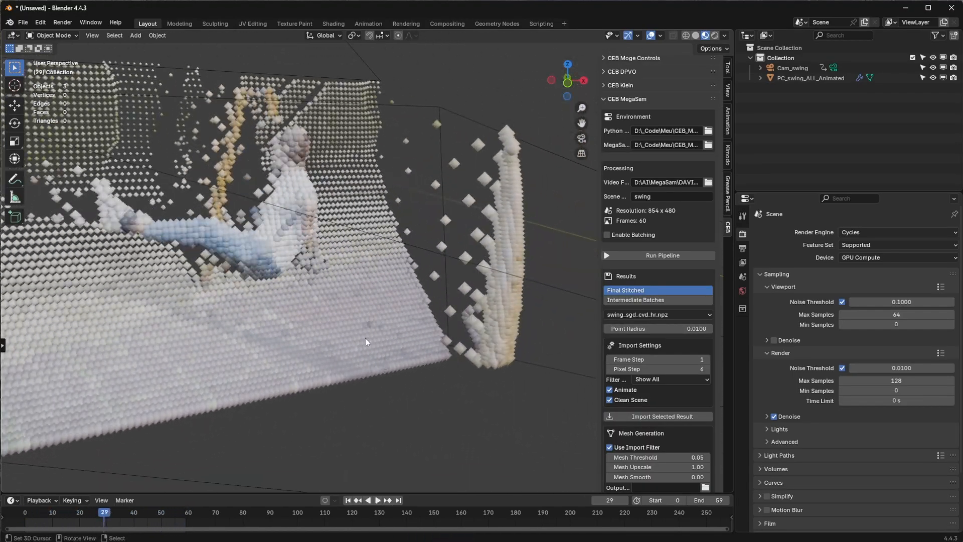
middle_drag(326, 311, 350, 261)
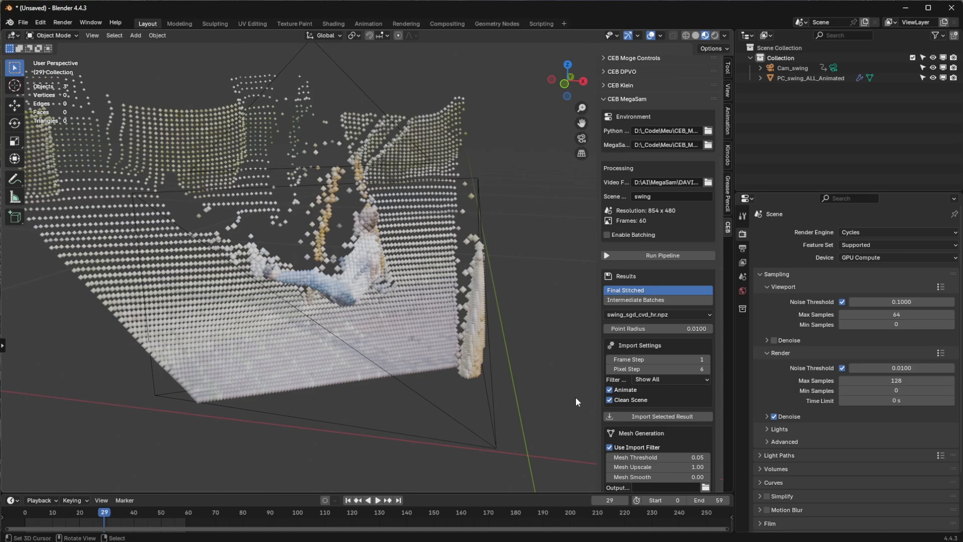
Step: Reimport the swing result with the filter set to Dynamic Only and a motion threshold of 1
click(646, 380)
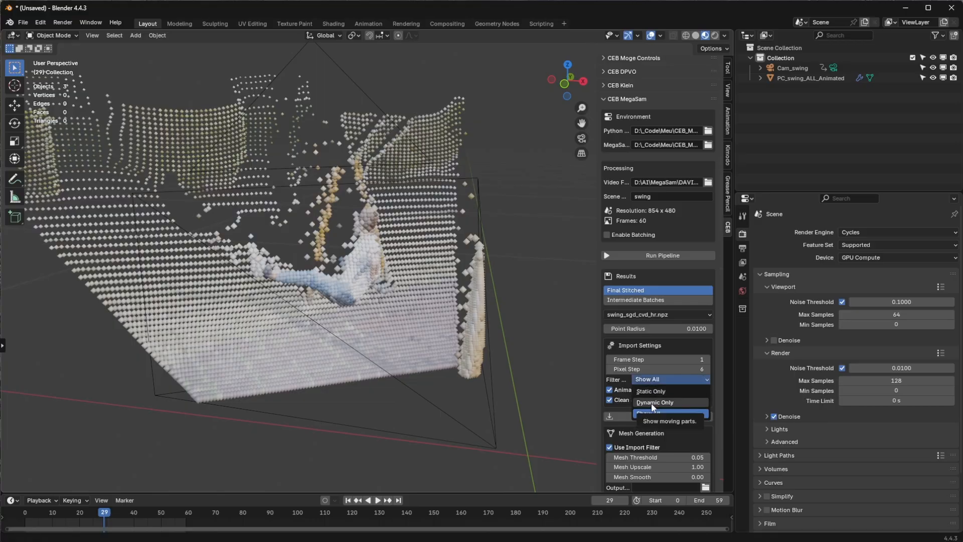
click(654, 402)
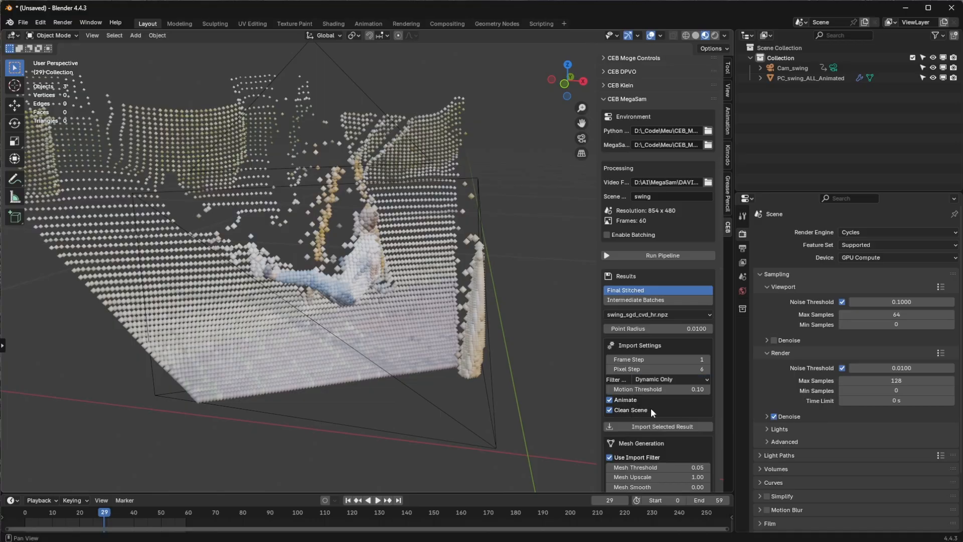
click(682, 390)
text(1)
key(Return)
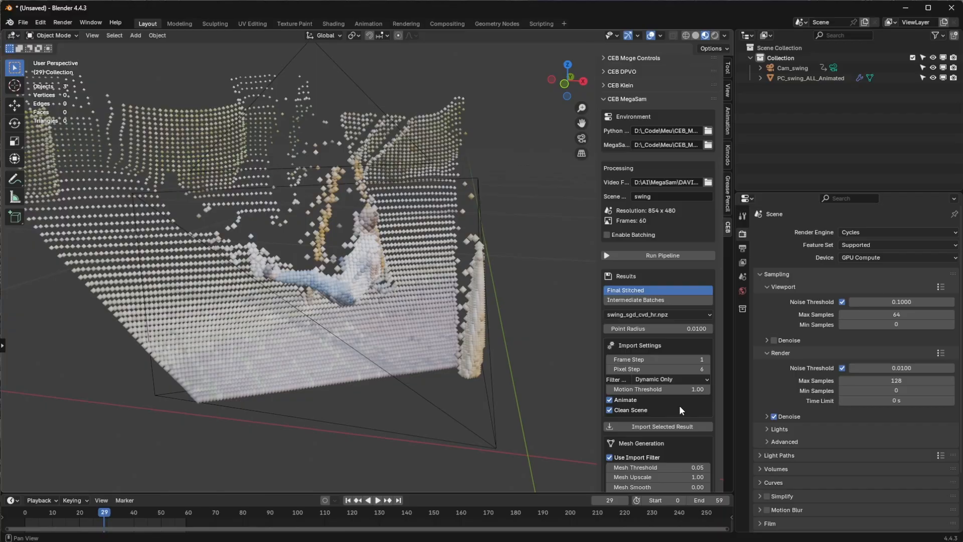
click(660, 426)
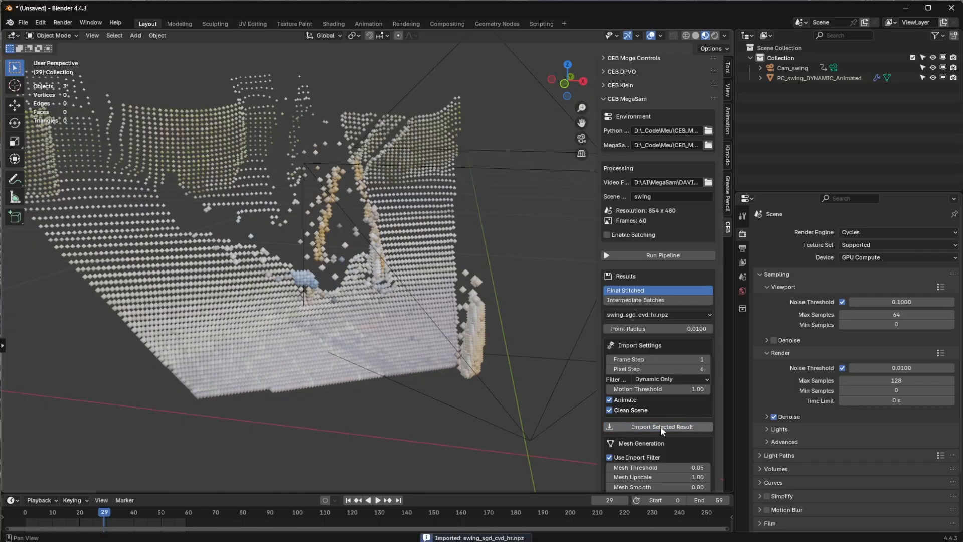
Step: Play the dynamic-only point cloud's animation, stop it at frame 49, and view the cloud from a more sideways angle
key(space)
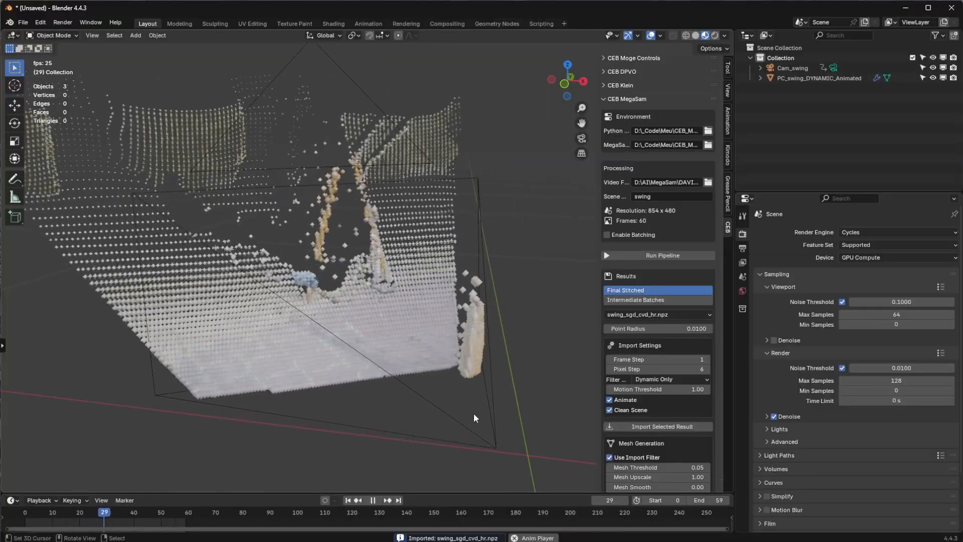
key(space)
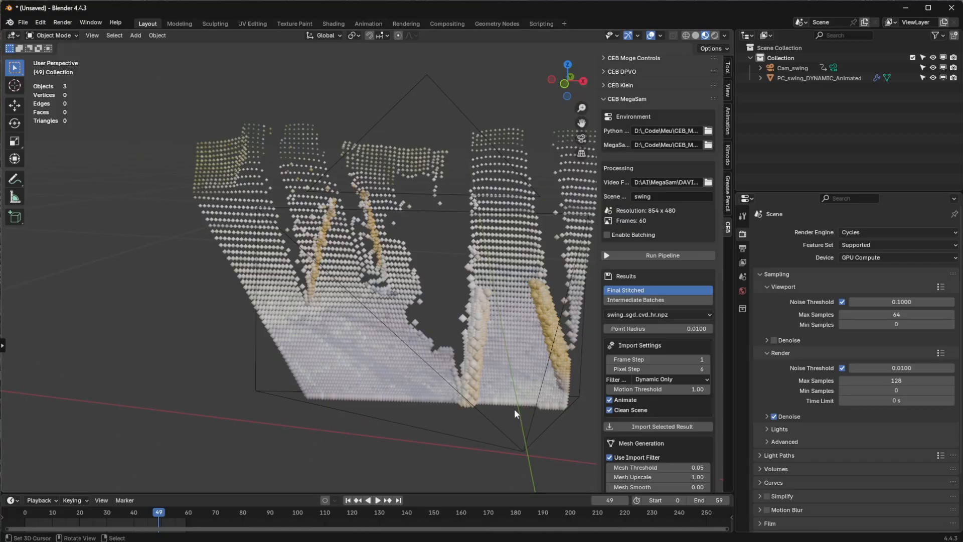
click(666, 377)
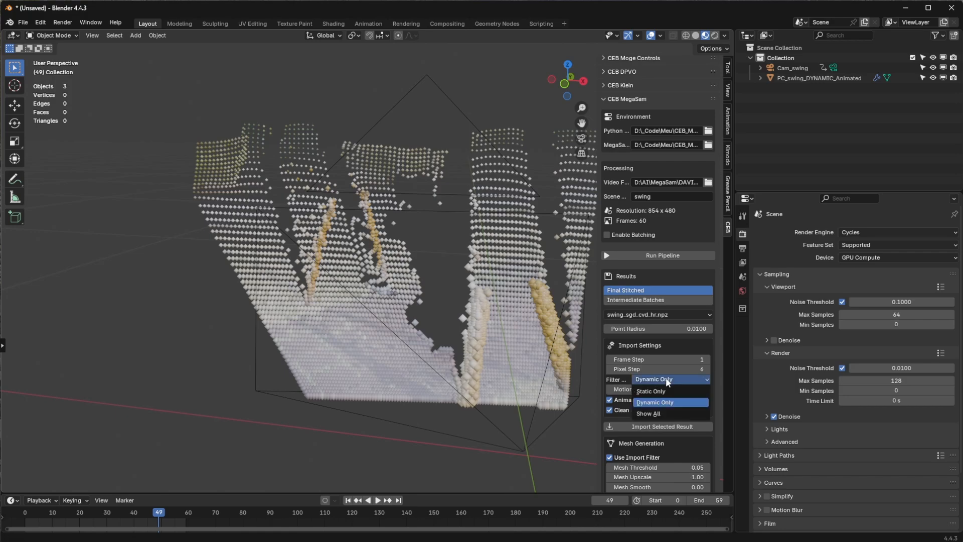
click(666, 378)
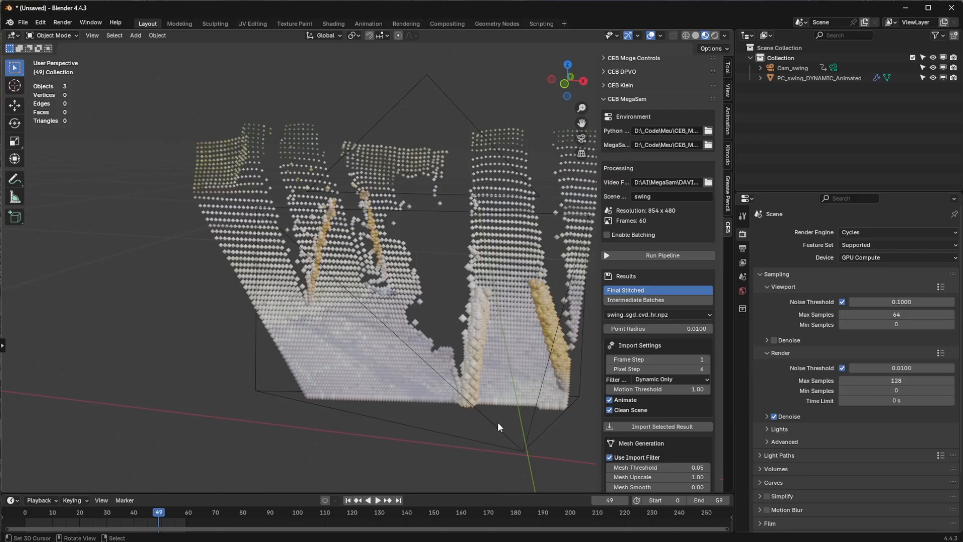
middle_drag(453, 372, 399, 339)
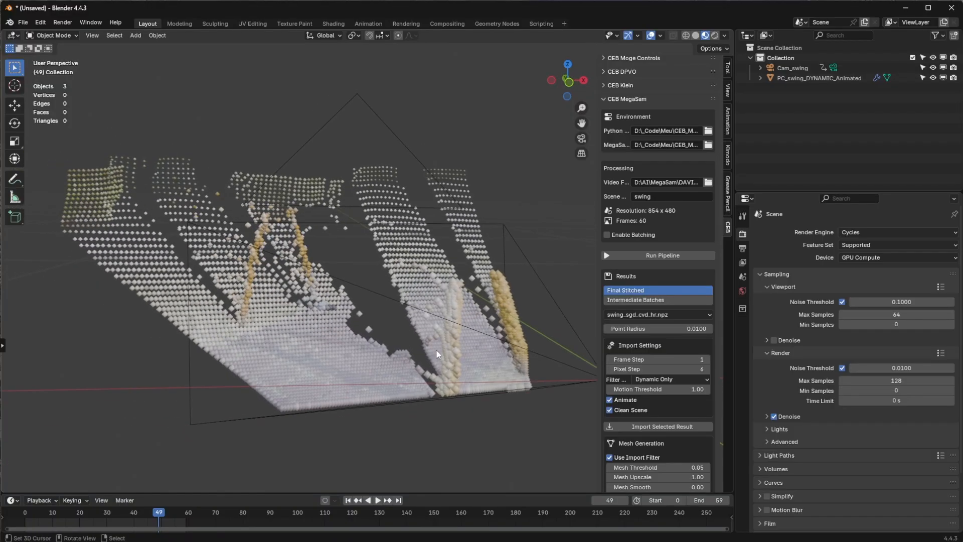
Step: Set the mesh generation output folder to out_test inside D:\_Code\Meu\CEB_MegaSam_prj
scroll(649, 444, down, 2)
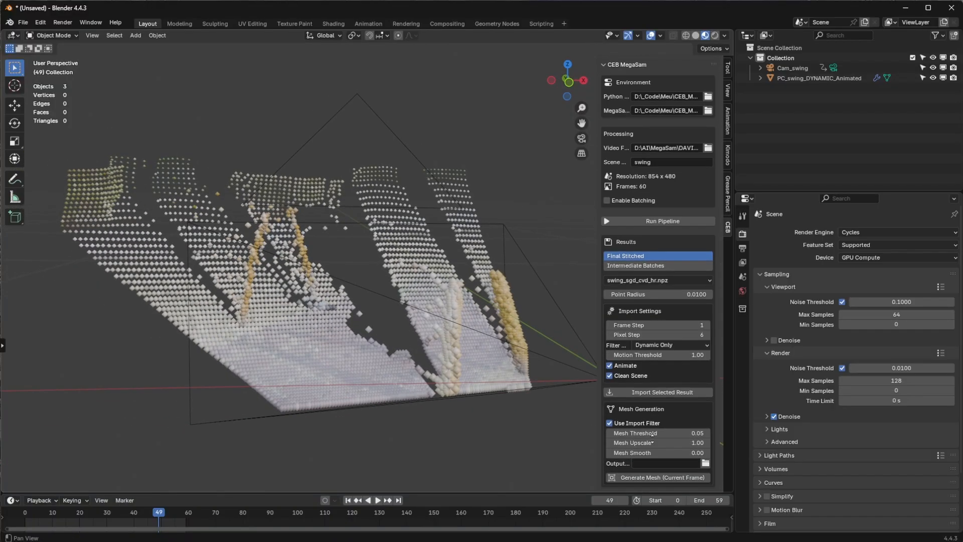
click(706, 464)
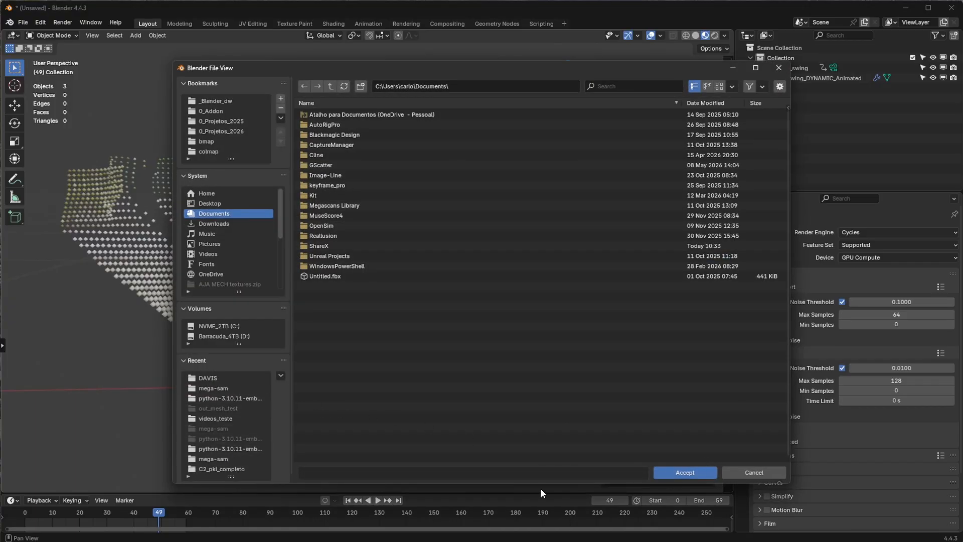
drag(962, 334, 752, 303)
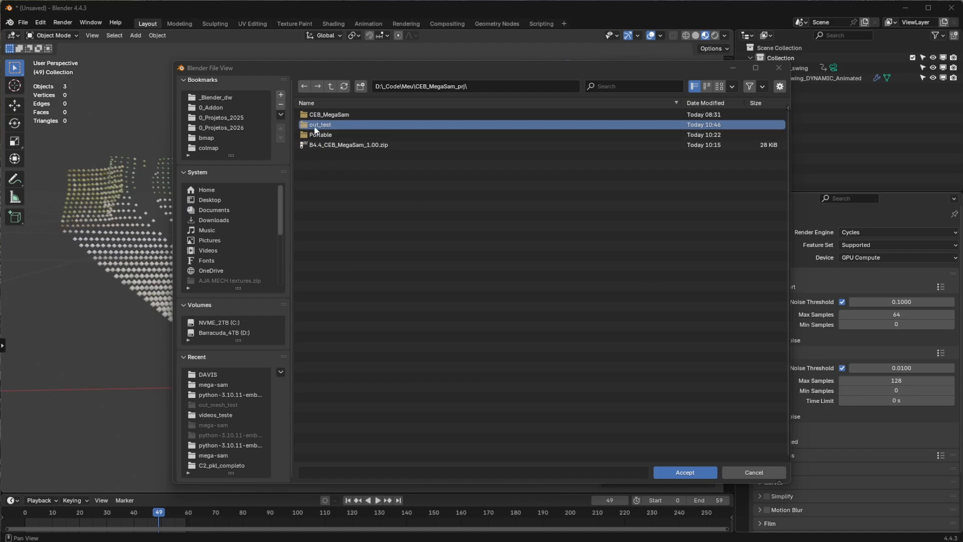
double_click(318, 124)
click(672, 474)
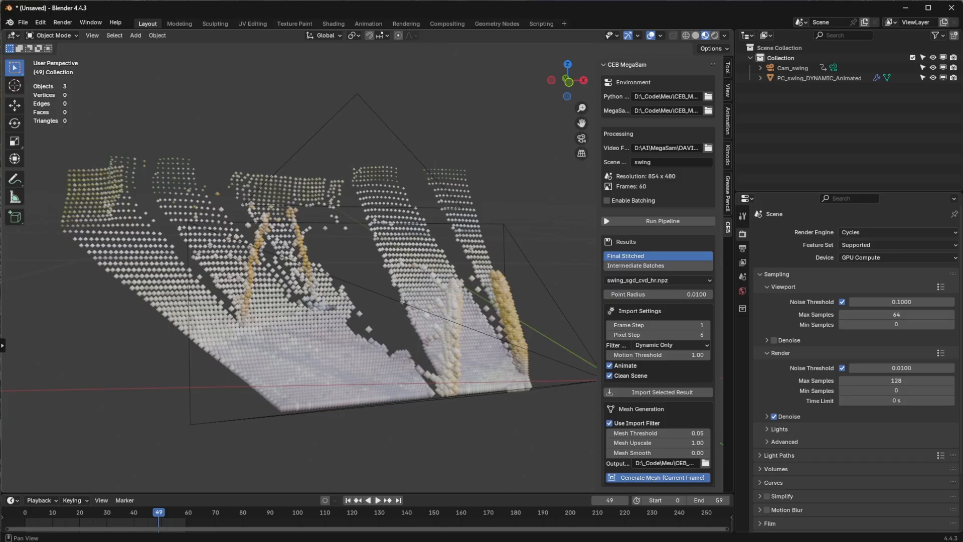
Step: Generate a mesh for frame 49 and hide the animated point cloud to inspect the mesh surface alone
click(662, 477)
key(KP_Decimal)
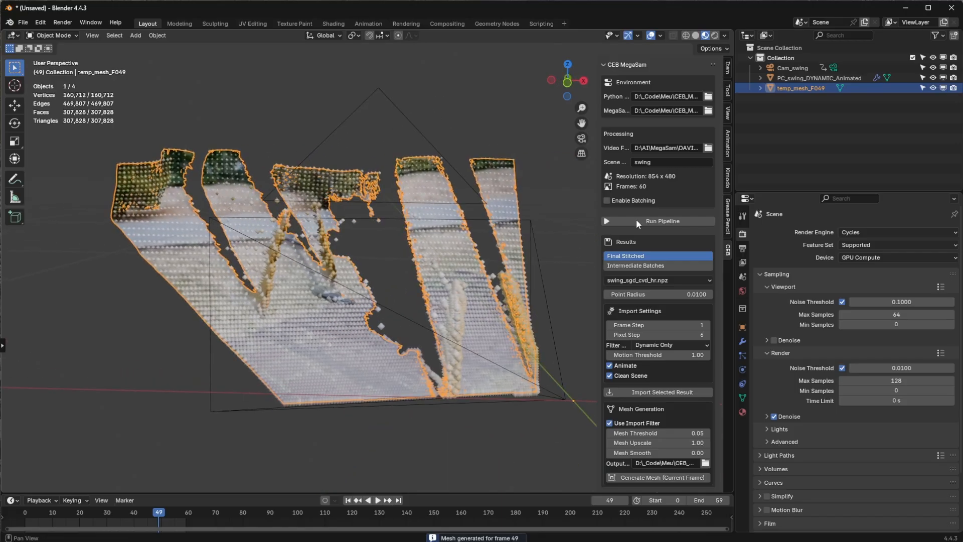
click(932, 78)
middle_drag(524, 281, 341, 392)
click(429, 446)
middle_drag(470, 400, 312, 372)
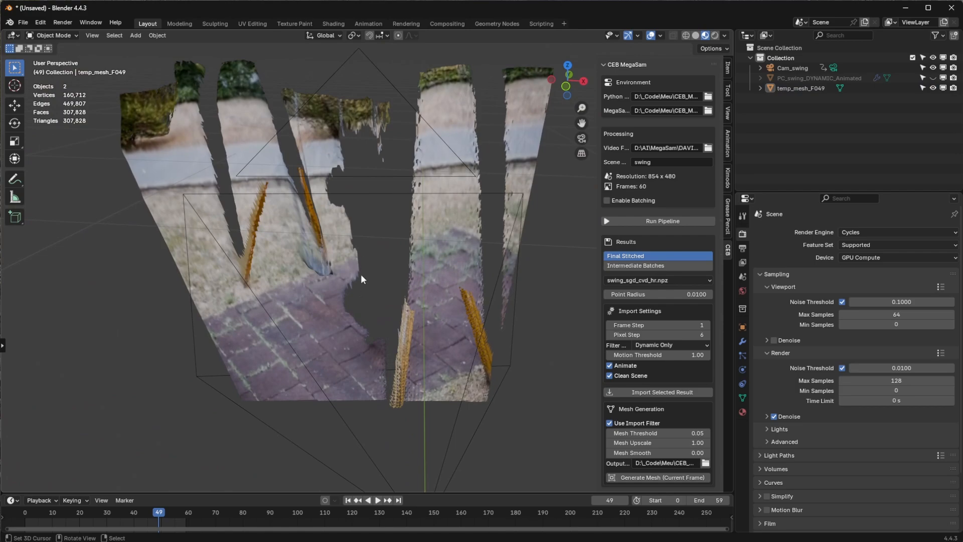
Step: Generate a second mesh at frame 40, using the point cloud as reference, and hide the cloud to compare both meshes
click(932, 78)
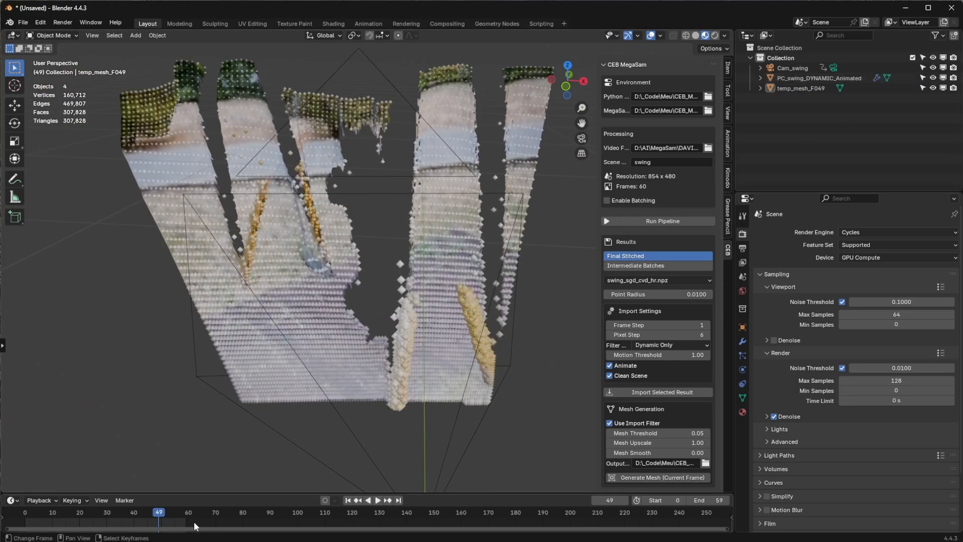
drag(159, 512, 134, 512)
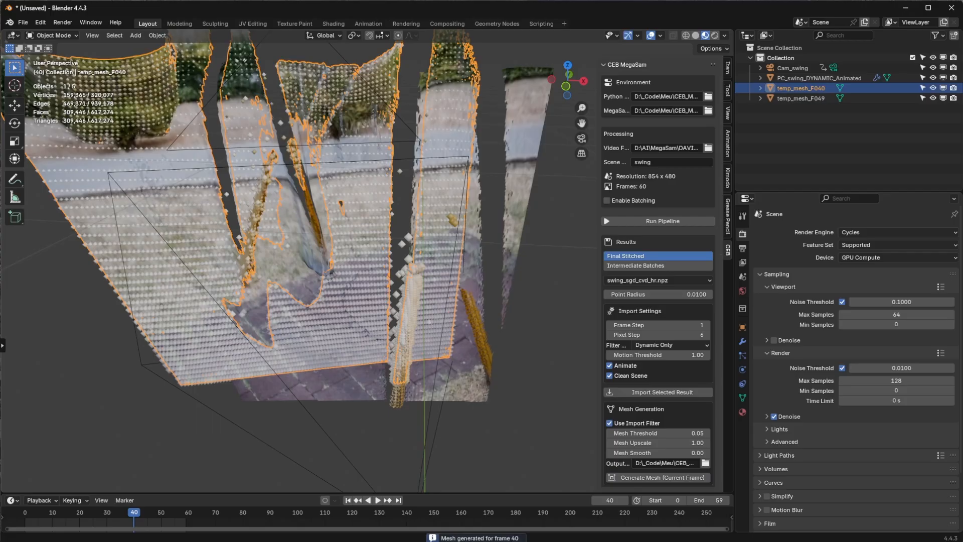
click(933, 77)
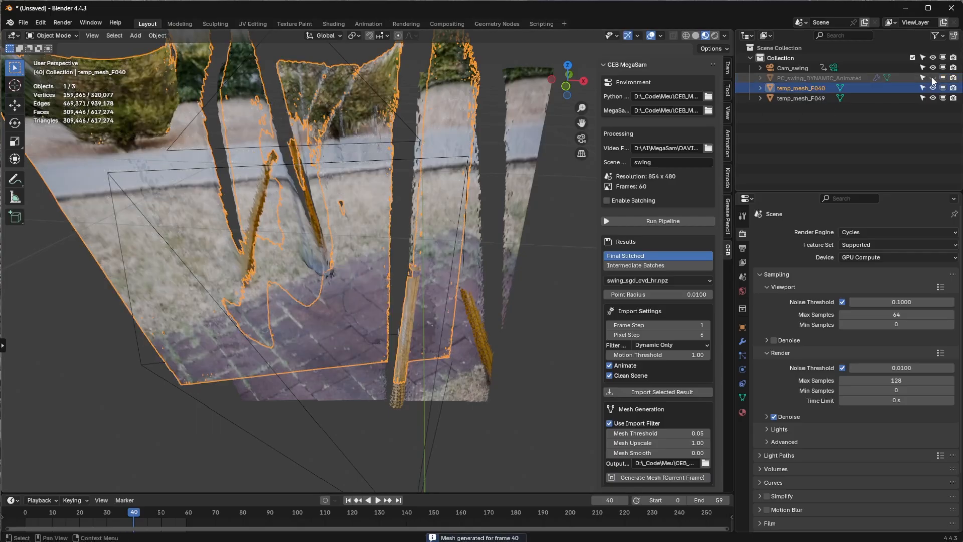
click(270, 436)
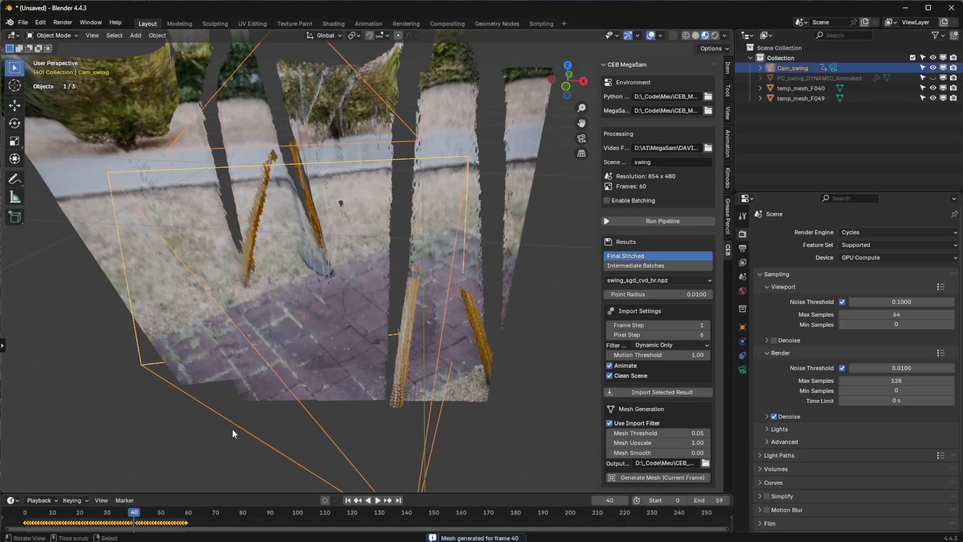
middle_drag(232, 429, 343, 359)
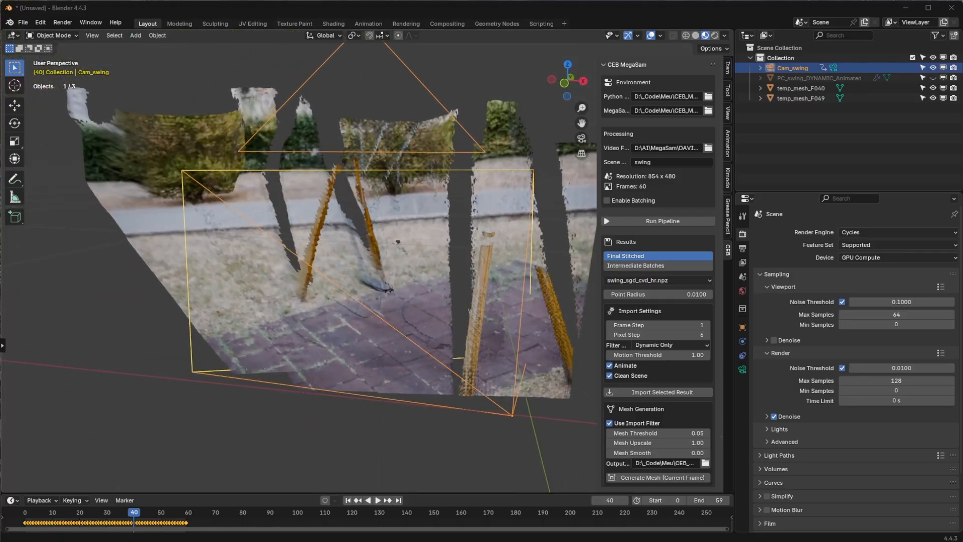
click(448, 500)
middle_drag(416, 337, 434, 299)
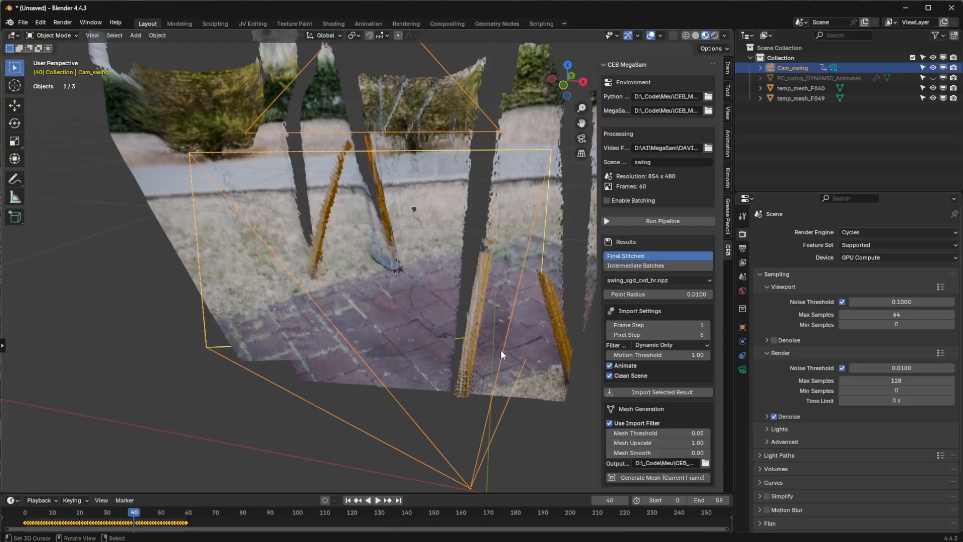
Step: Delete the frame 40 and frame 49 meshes and unhide the animated point cloud
click(806, 88)
ctrl+click(805, 98)
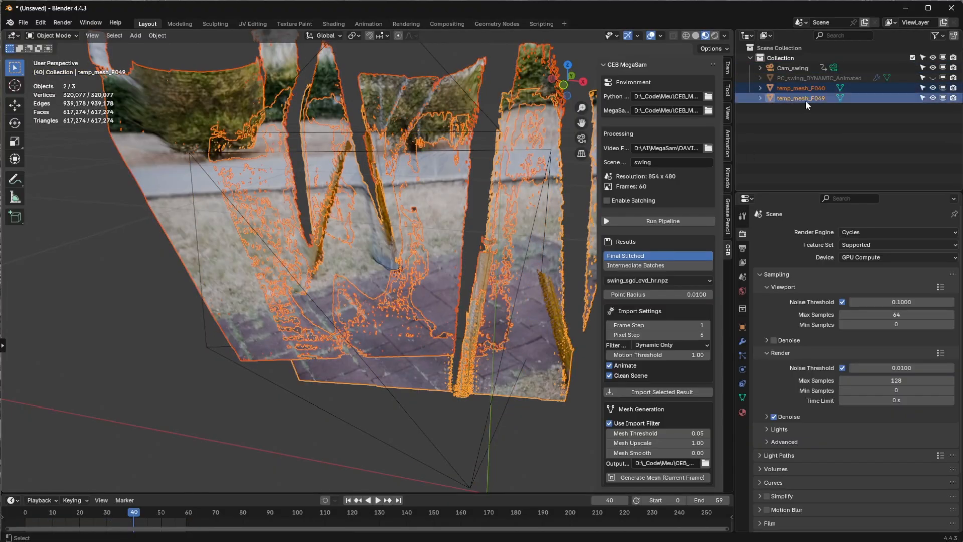
key(Delete)
click(933, 78)
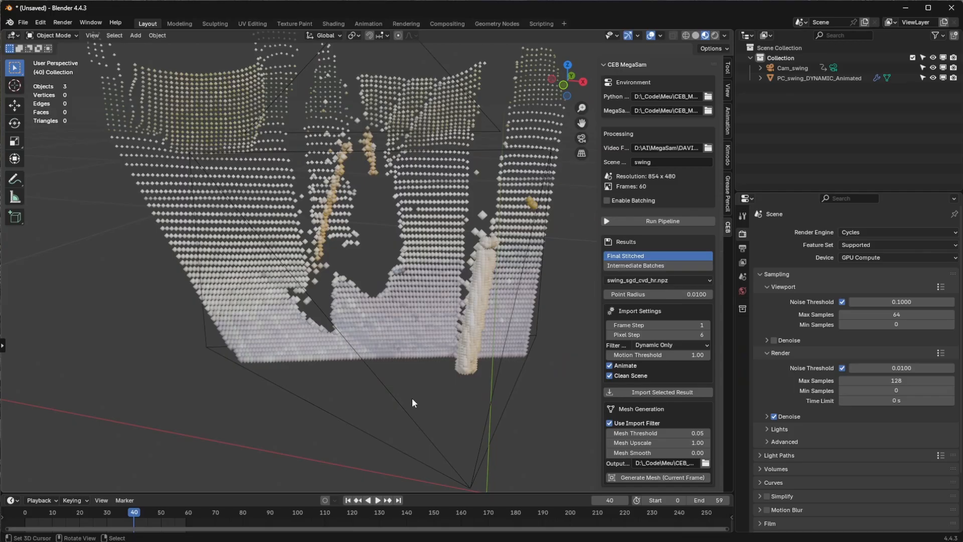
Step: Play the point cloud's animation from an angled perspective view and stop it at frame 28
mouse_move(413, 403)
middle_down()
mouse_move(378, 409)
mouse_move(400, 391)
middle_up()
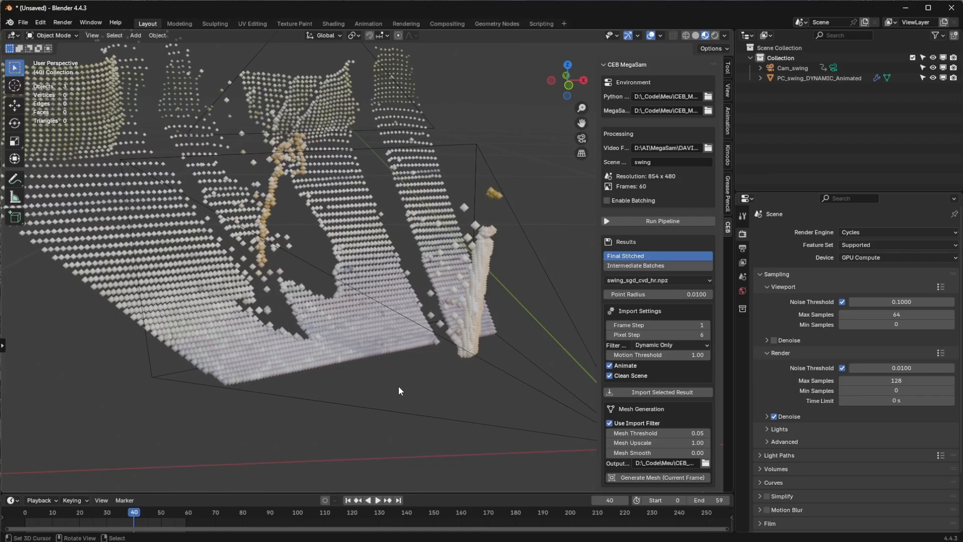
key(space)
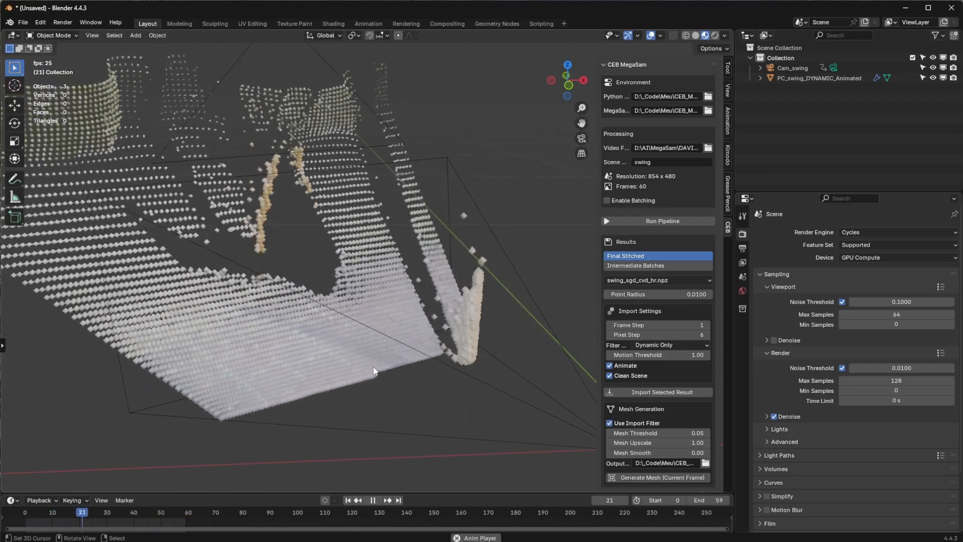
key(space)
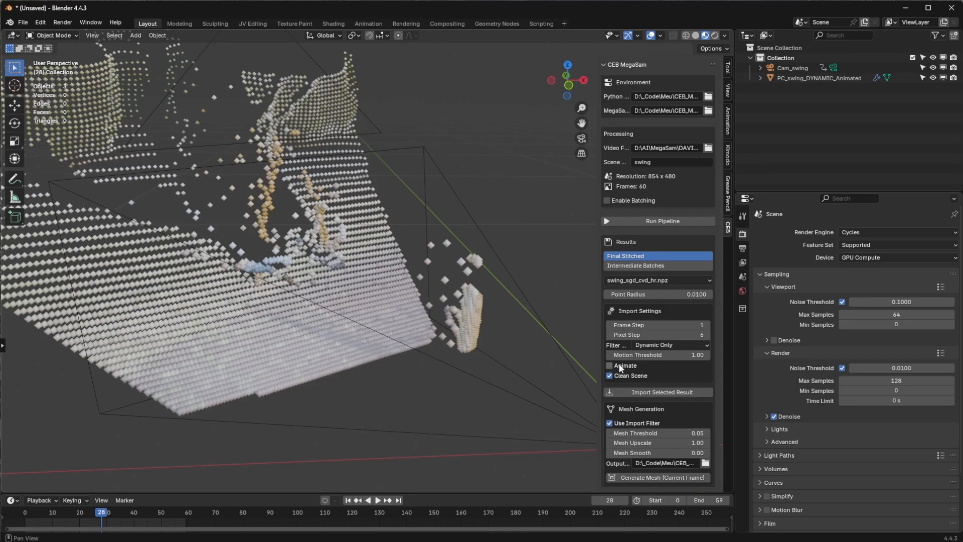
Step: Reimport the swing result as a non-animated point cloud with Animate off, and view it from a lower angle
click(652, 392)
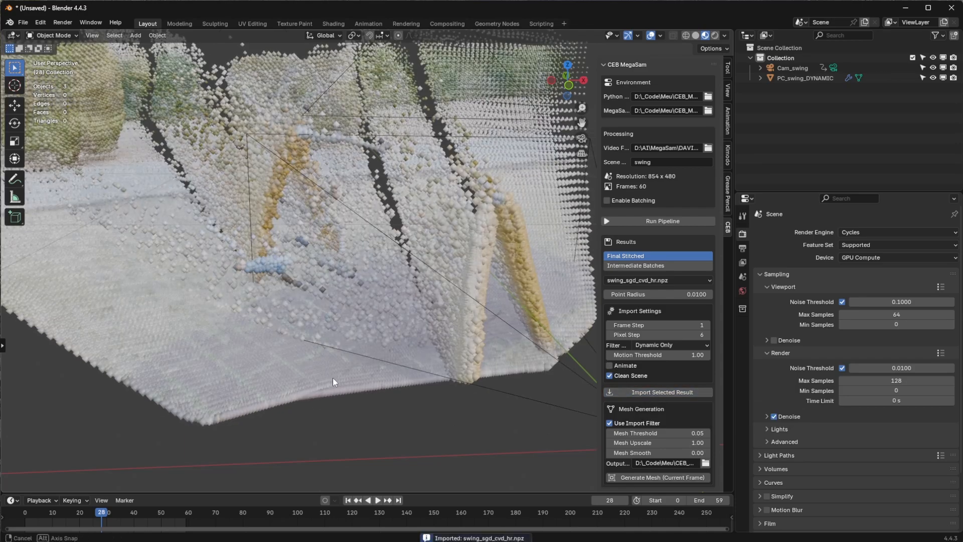
middle_drag(332, 377, 248, 347)
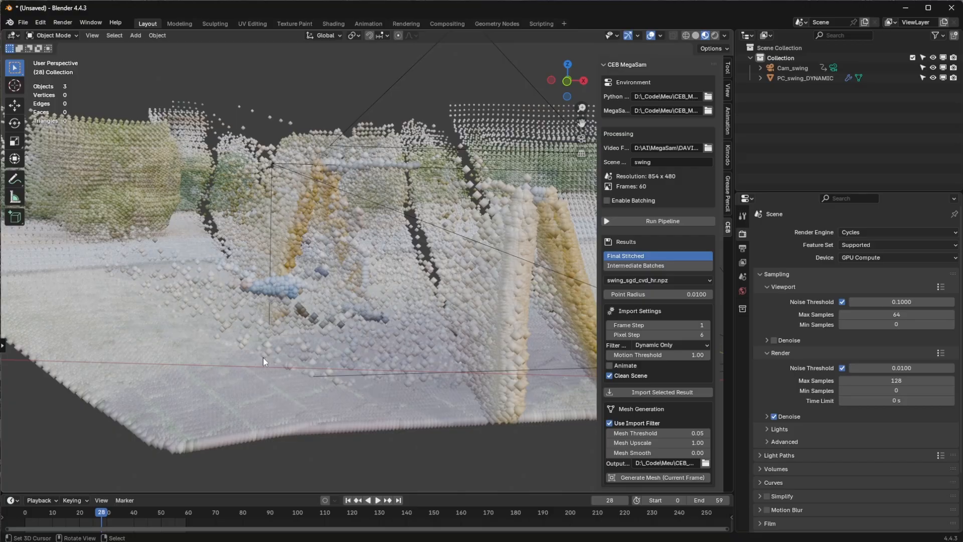